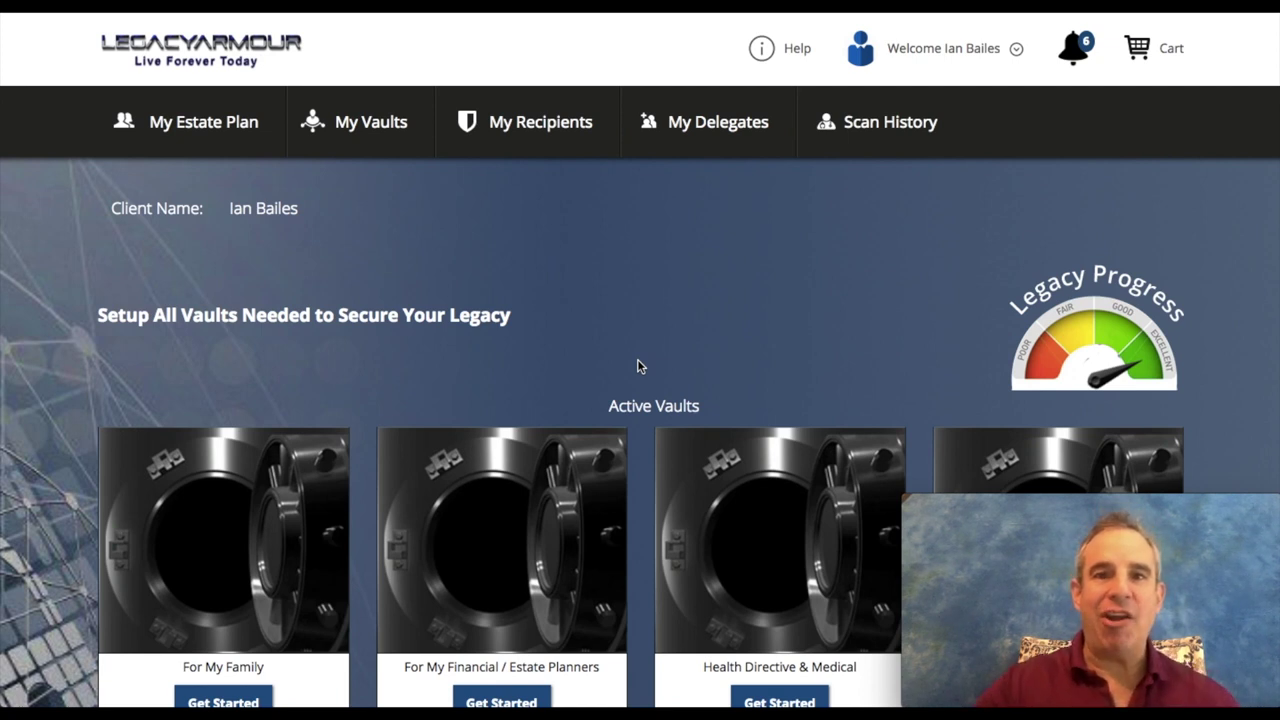
Step: Scroll the dashboard to review the four active vault types and the three delivered vaults
scroll(278, 360, "down", 3)
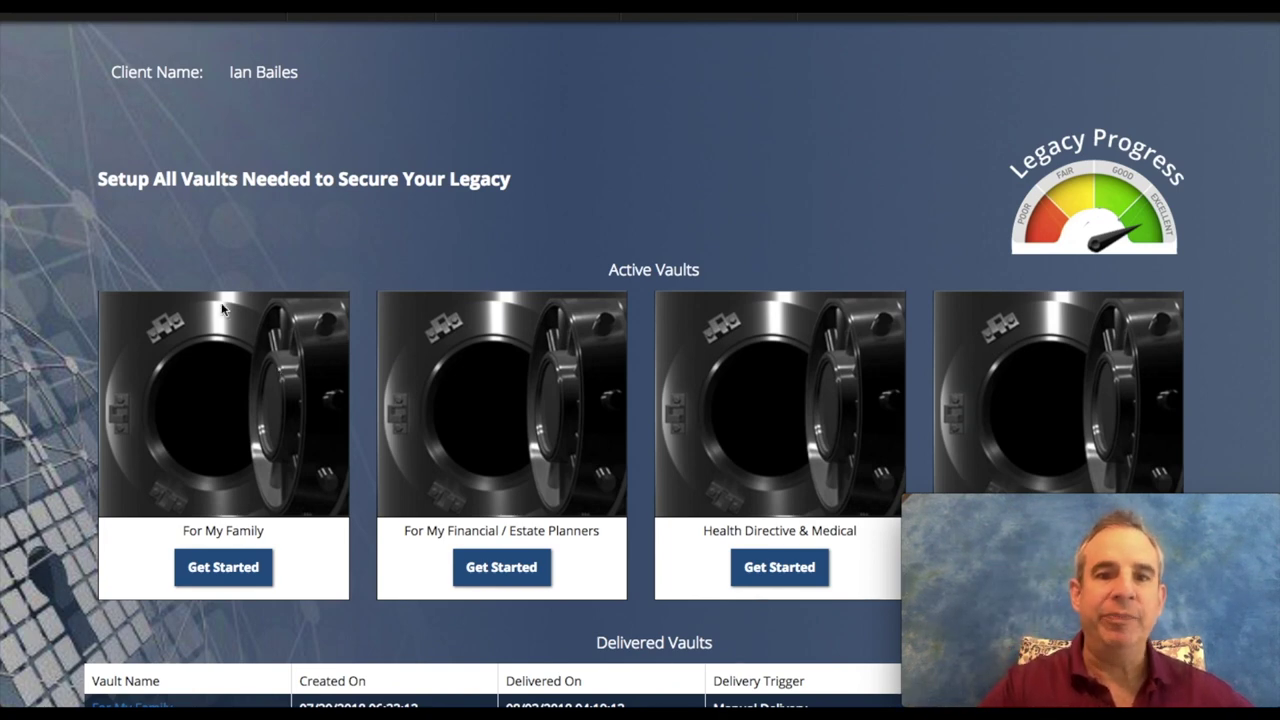
scroll(188, 243, "up", 2)
scroll(188, 243, "down", 3)
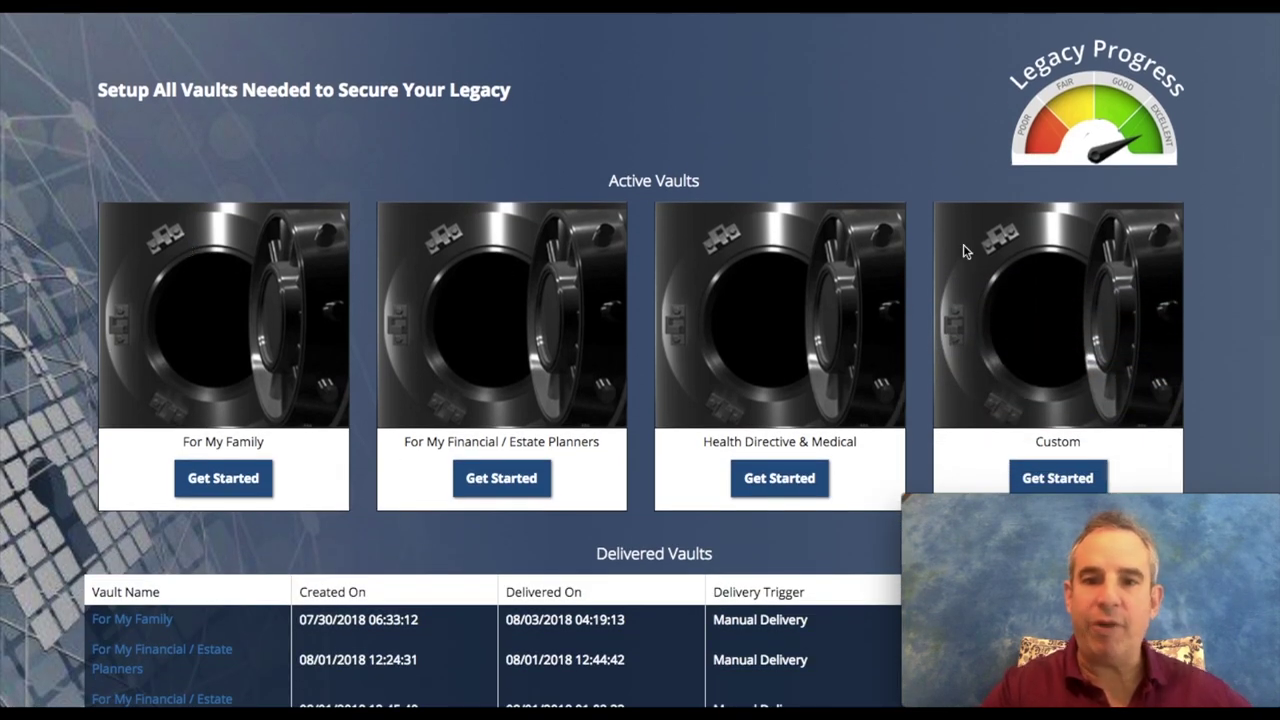
scroll(168, 413, "down", 1)
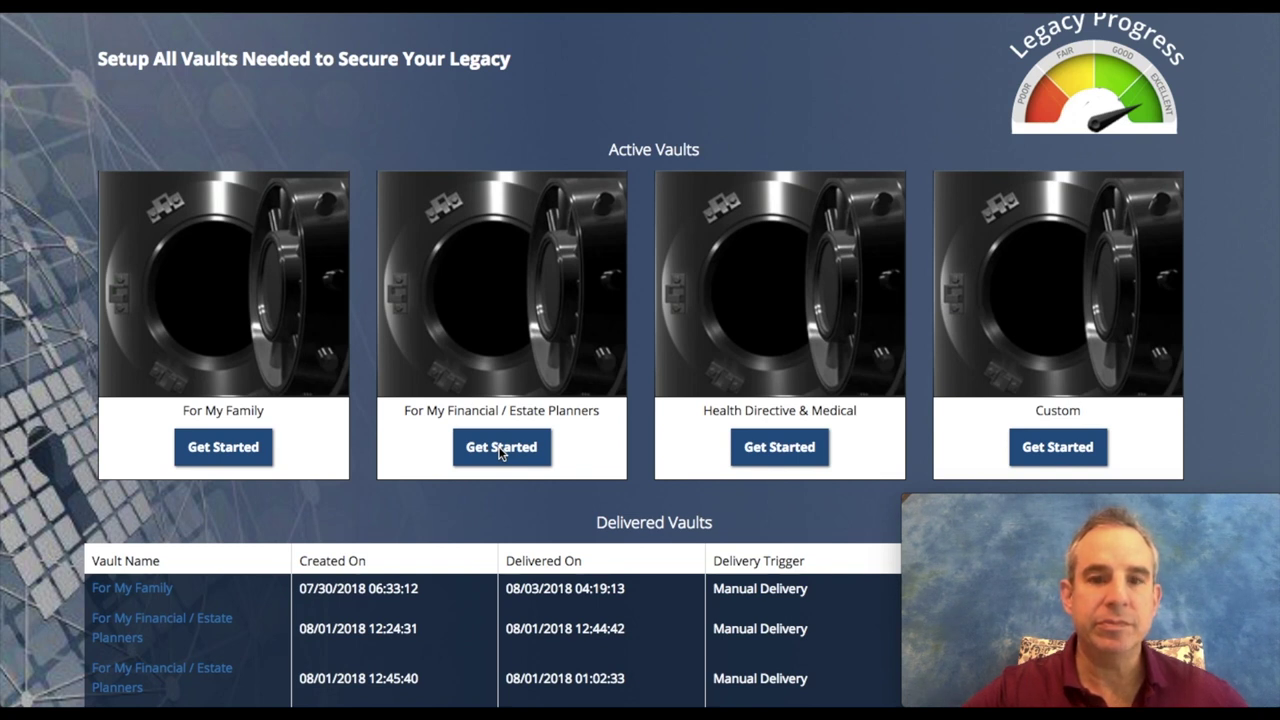
Step: Open the For My Financial / Estate Planners vault (0 Bytes of 1 TB, created 08/03/2018) and scroll its page
left_click(500, 451)
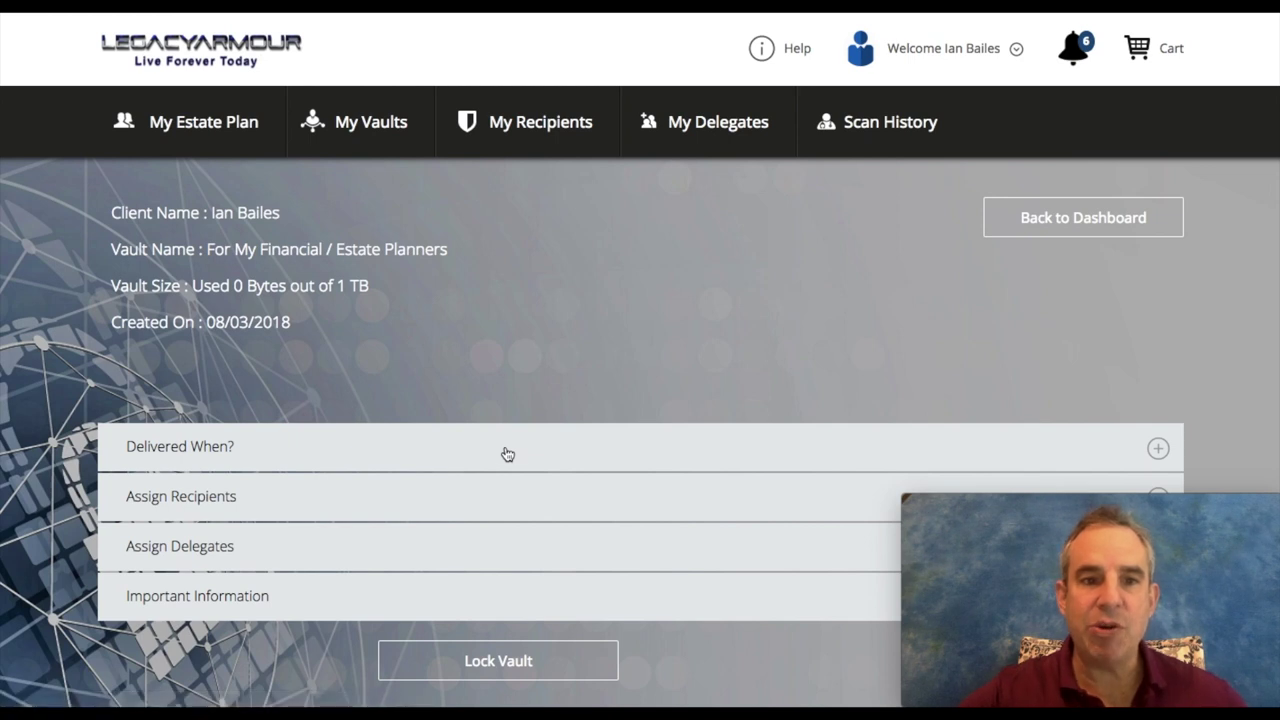
scroll(442, 338, "down", 1)
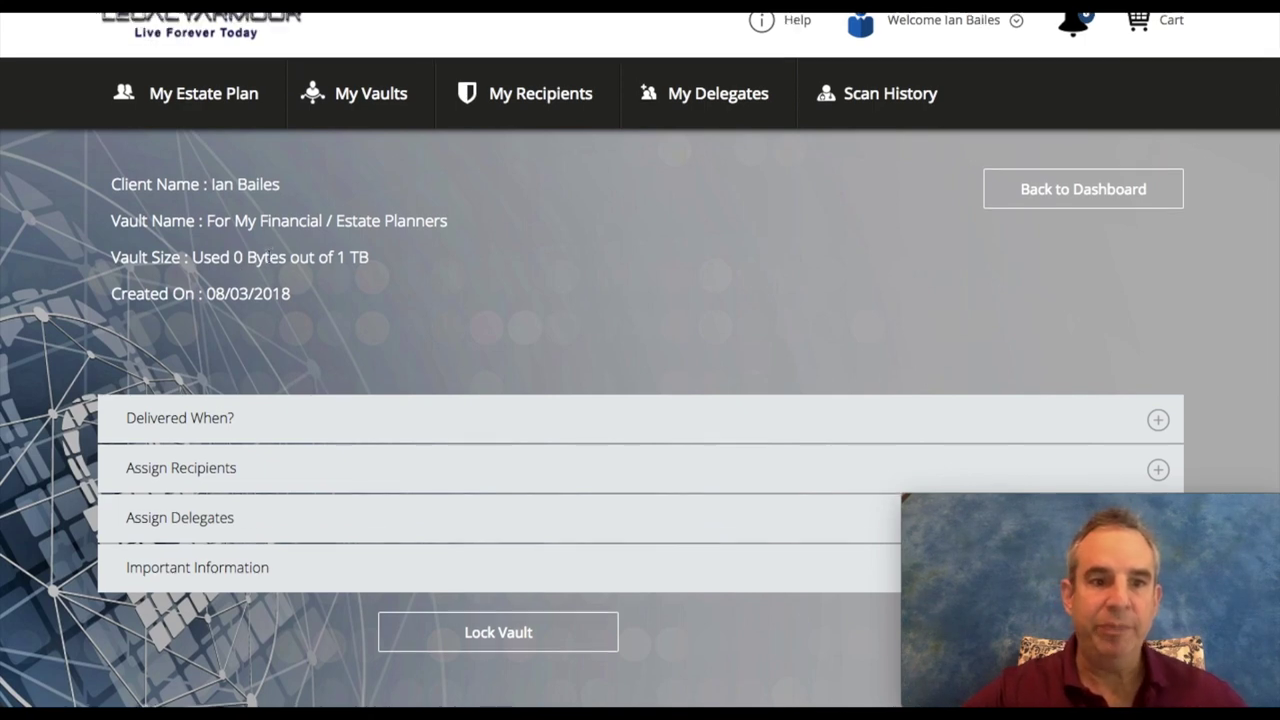
scroll(268, 255, "down", 1)
scroll(260, 301, "down", 3)
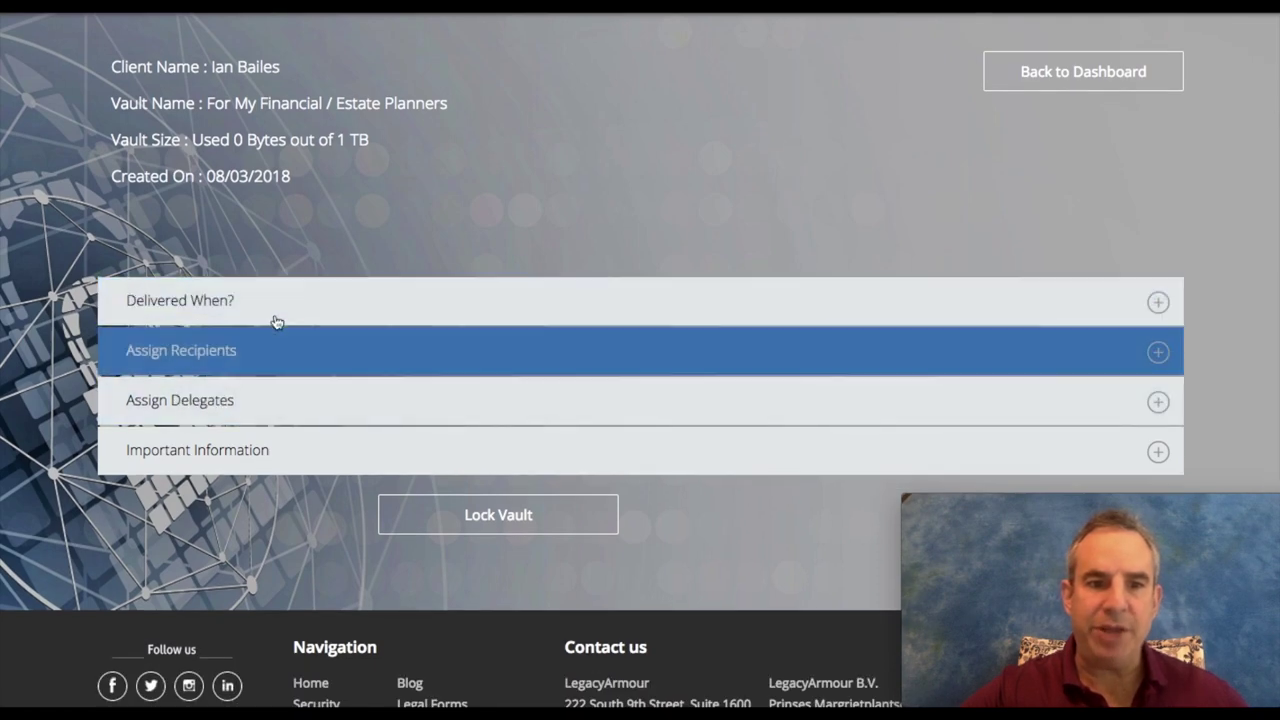
Step: Expand Delivered When?, preview the Date option, then choose Death/Incapacitation delivery
left_click(250, 311)
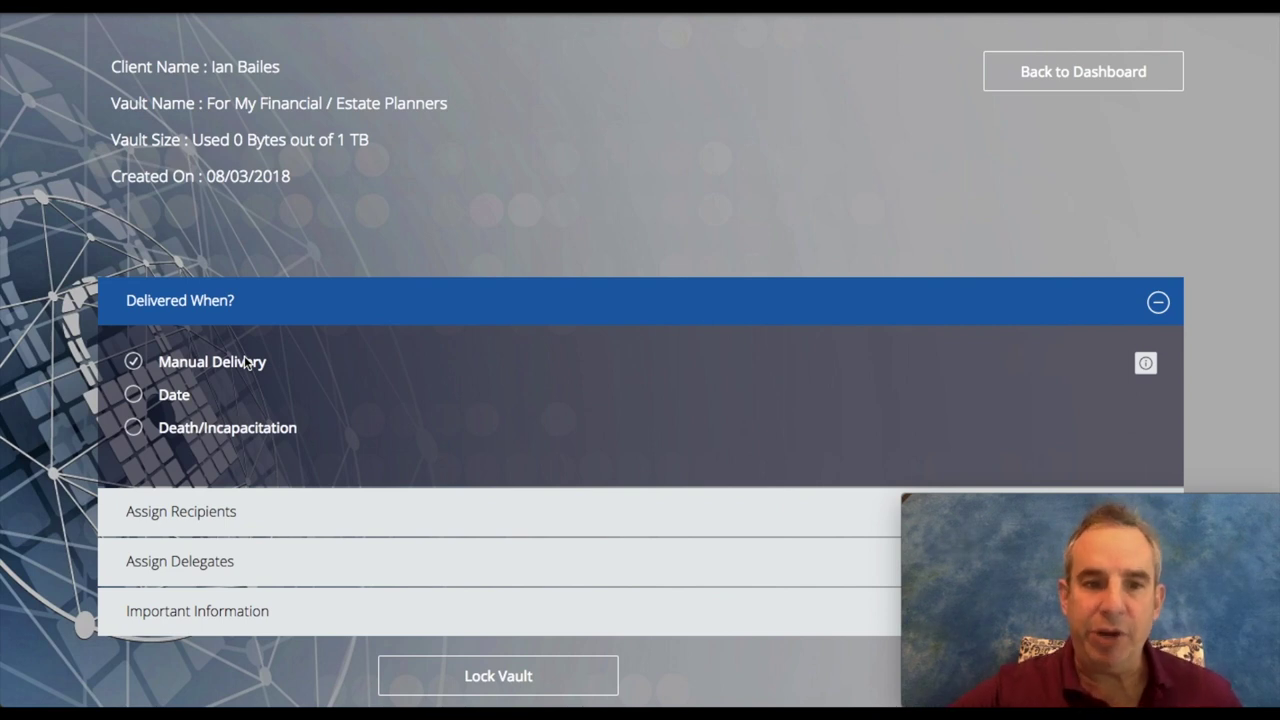
scroll(245, 362, "down", 1)
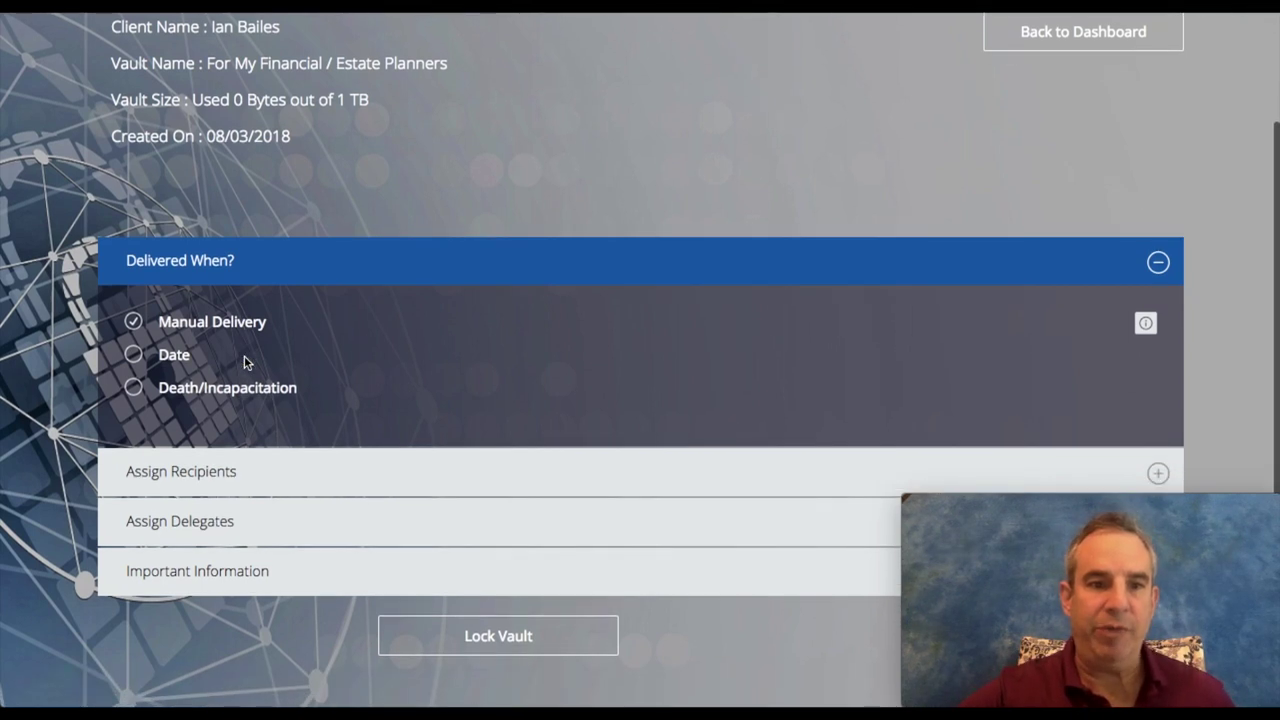
left_click(135, 357)
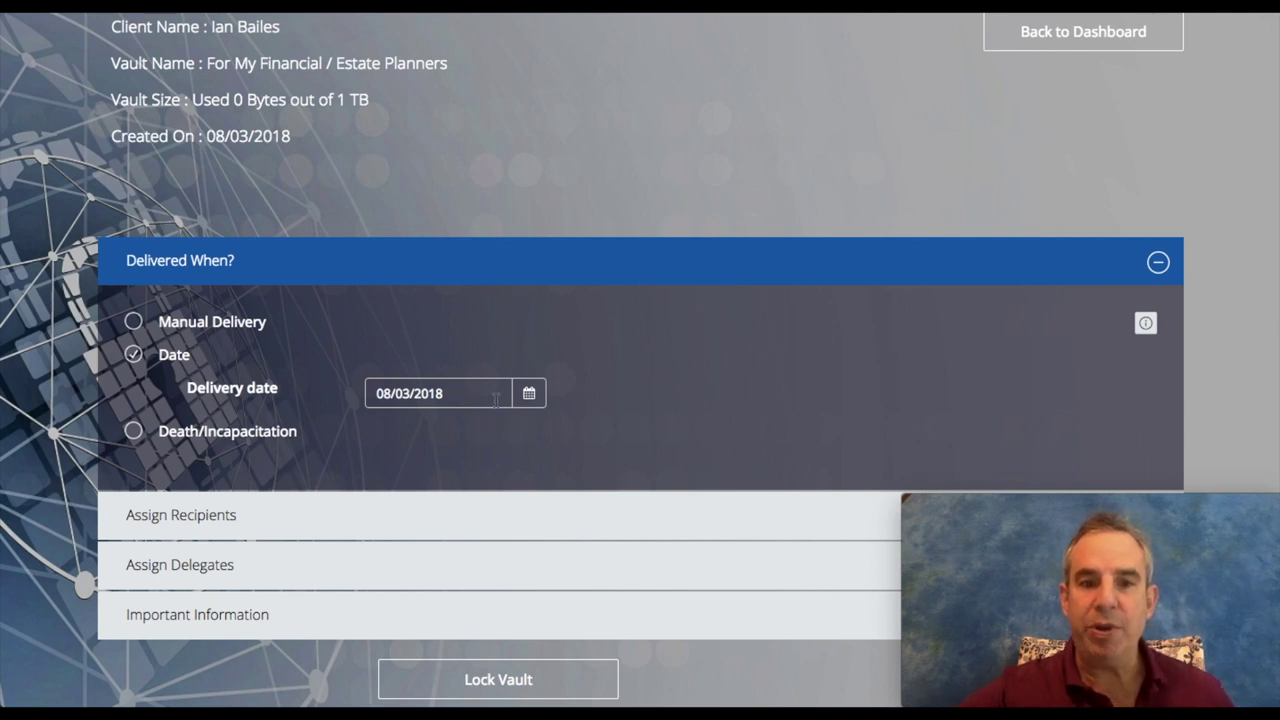
scroll(424, 400, "down", 1)
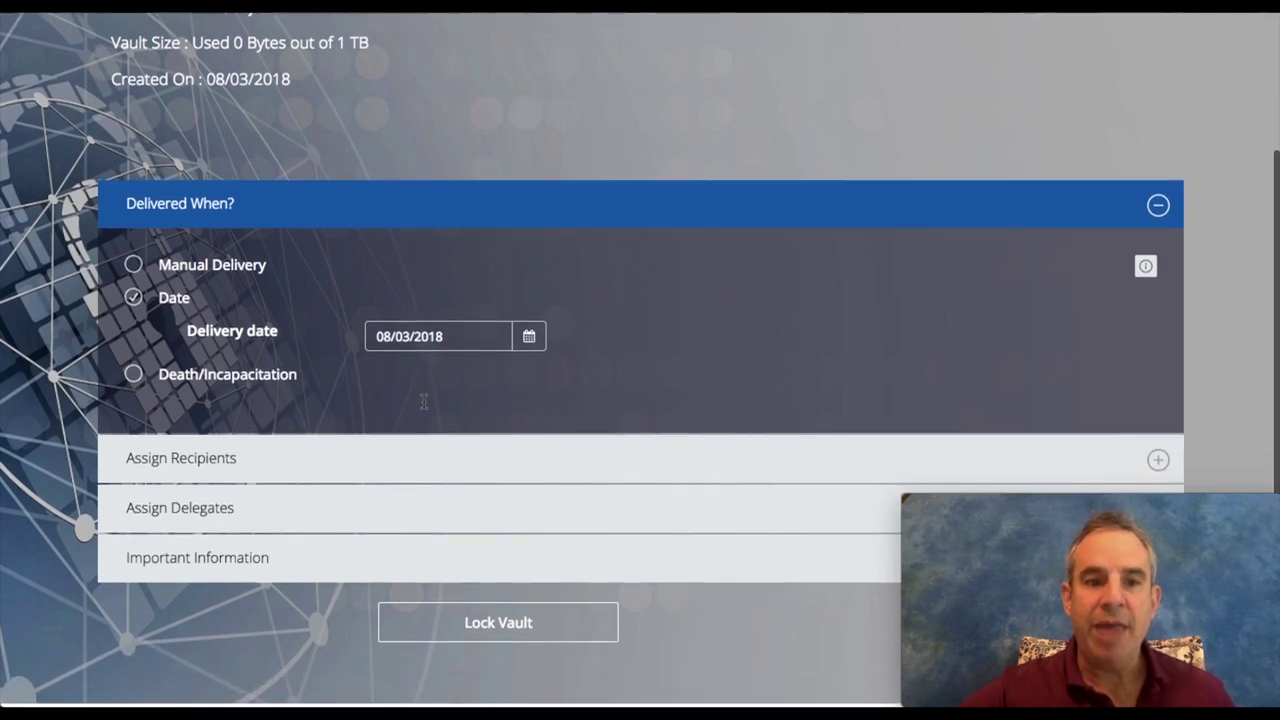
left_click(133, 374)
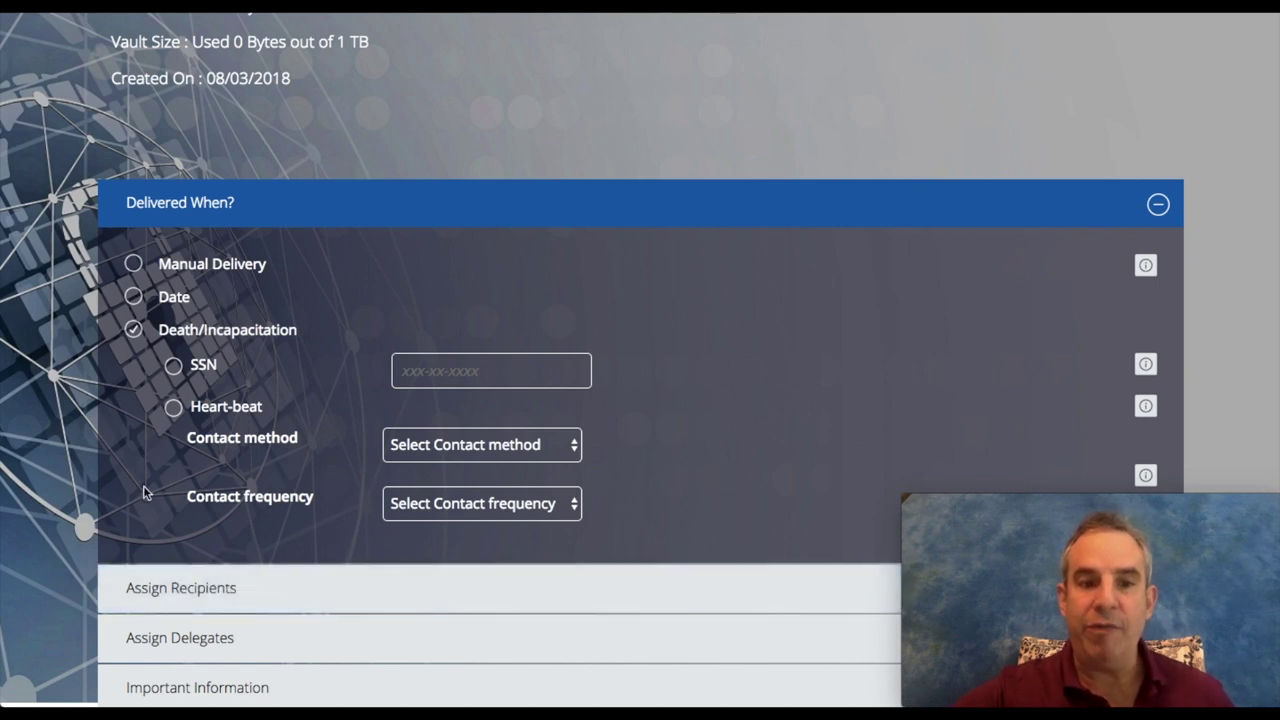
Step: Enable Heart-beat check-ins with SMS as the contact method, then bring up the contact frequency list
left_click(173, 410)
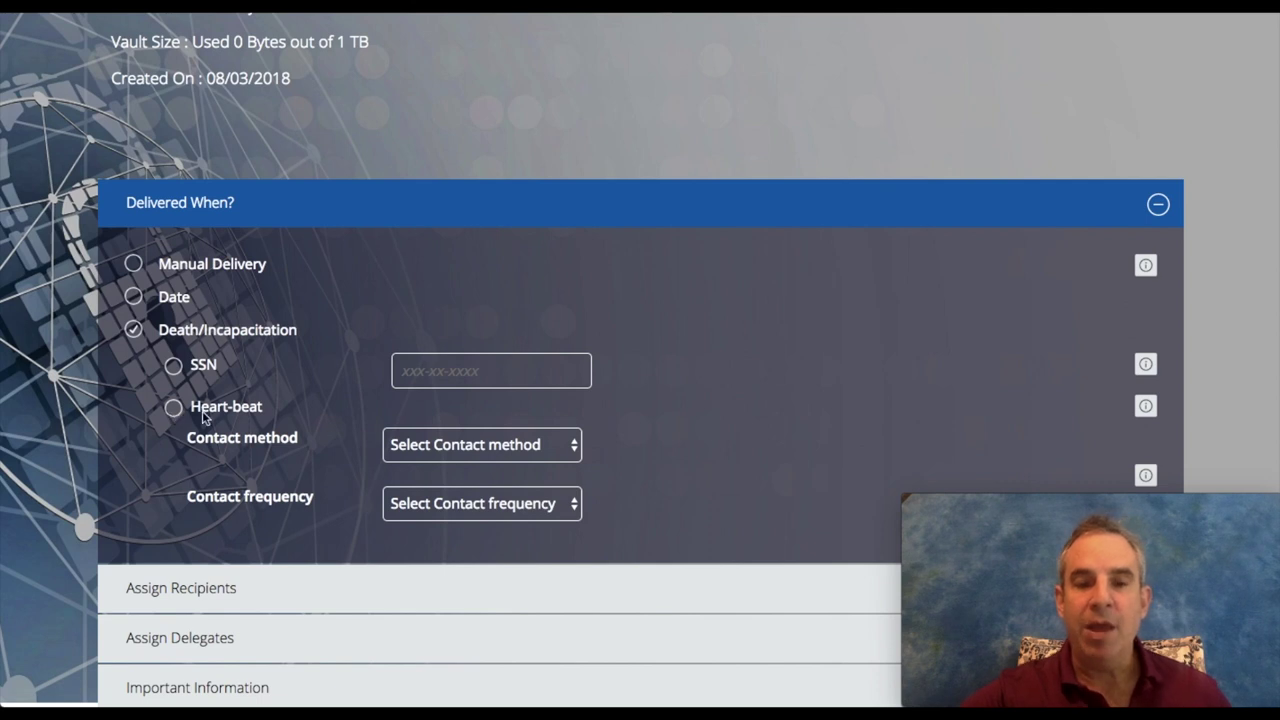
left_click(460, 450)
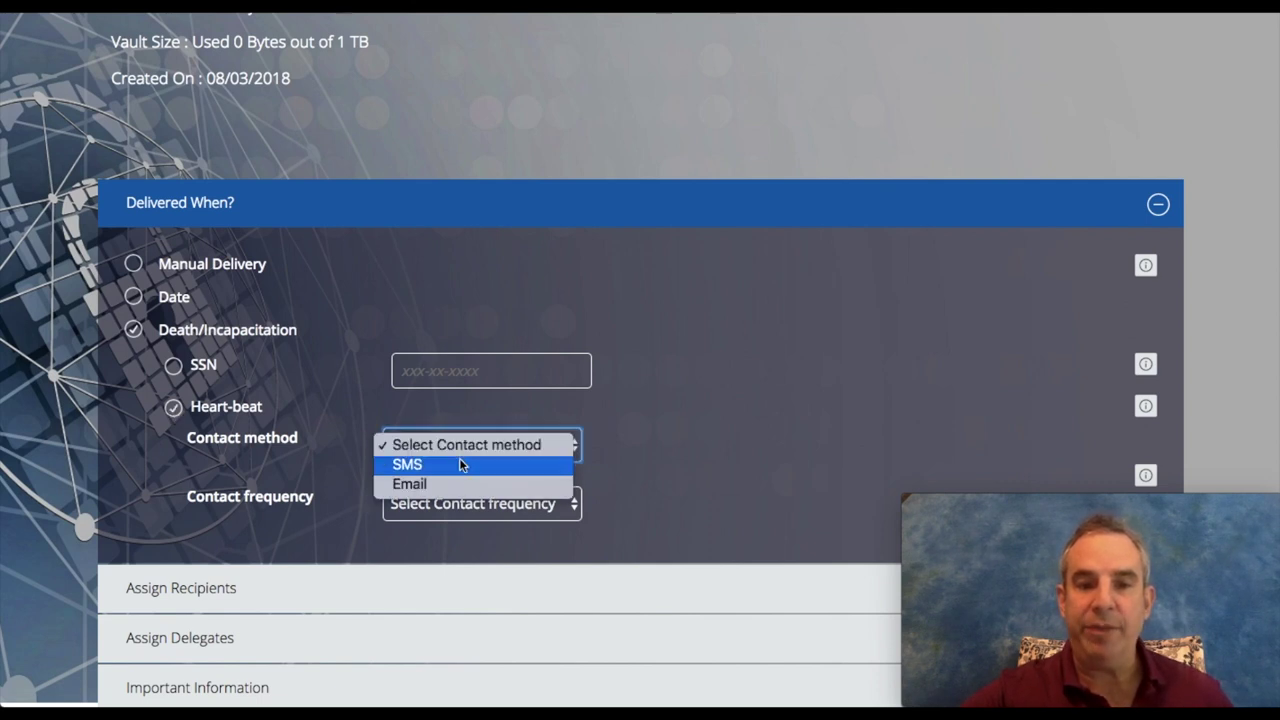
left_click(463, 468)
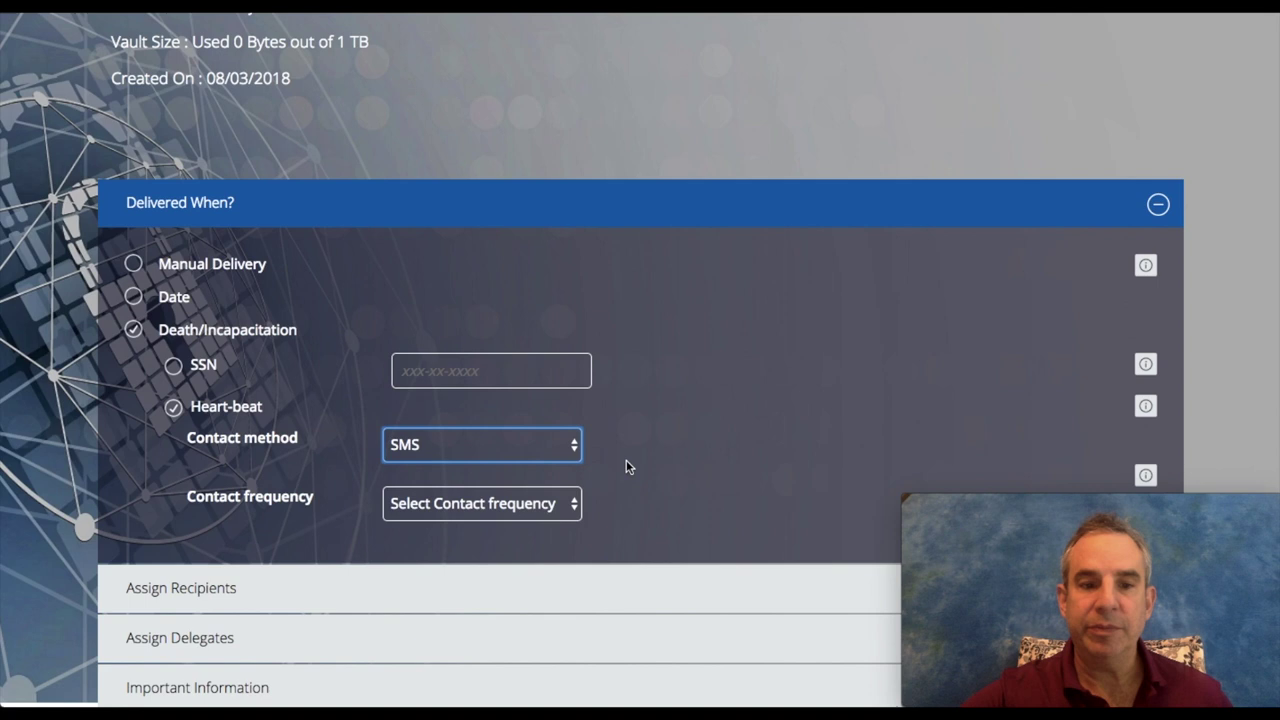
scroll(626, 463, "down", 1)
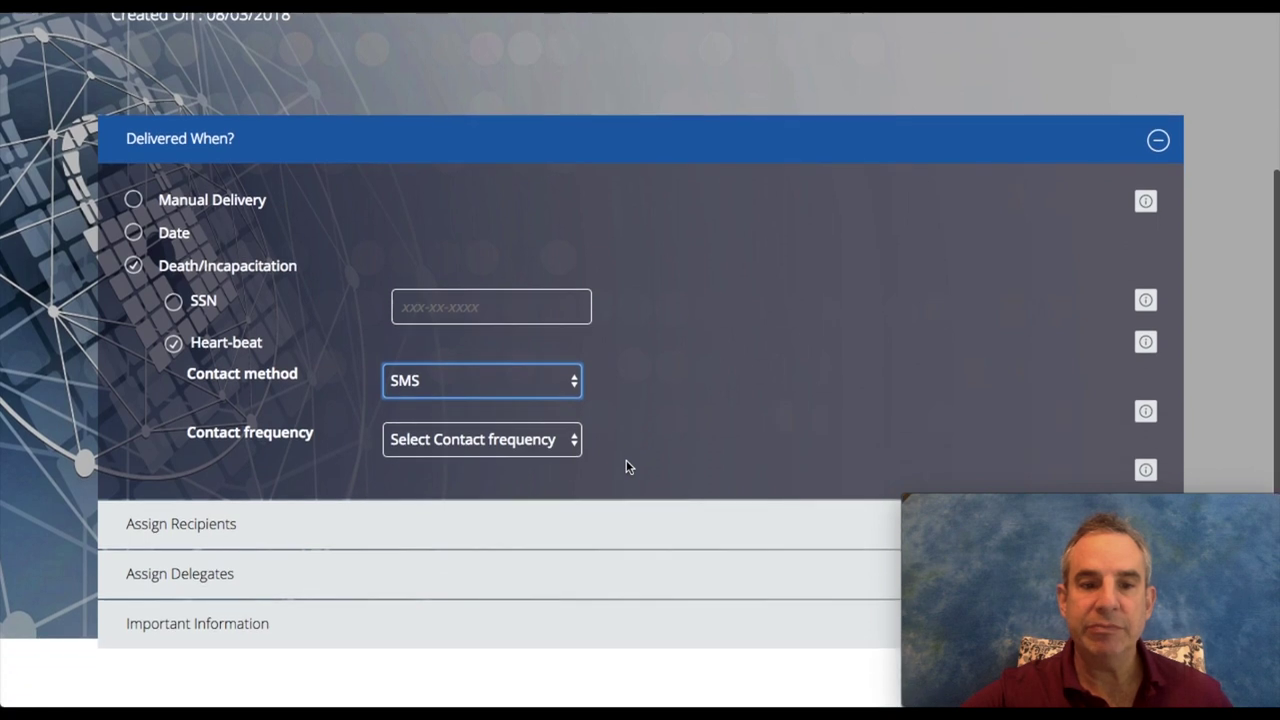
left_click(527, 441)
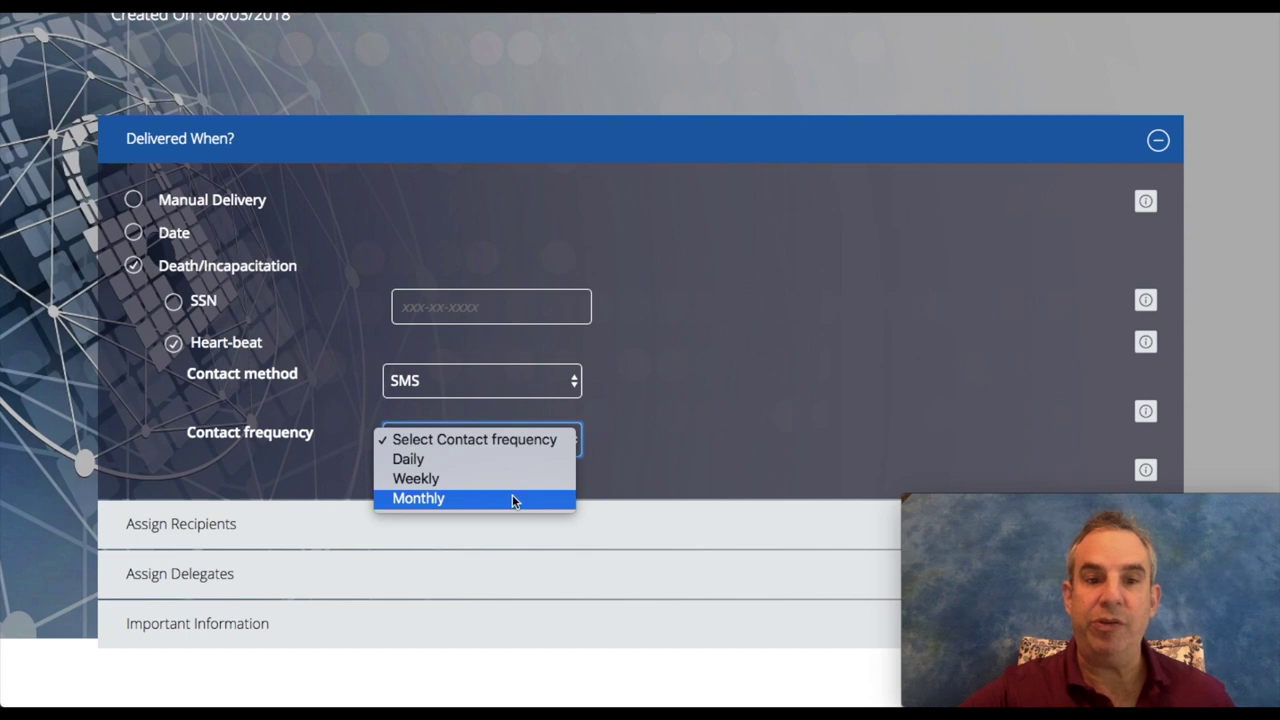
Step: Dismiss the frequency list and expand the Assign Recipients section
left_click(62, 431)
scroll(68, 472, "down", 3)
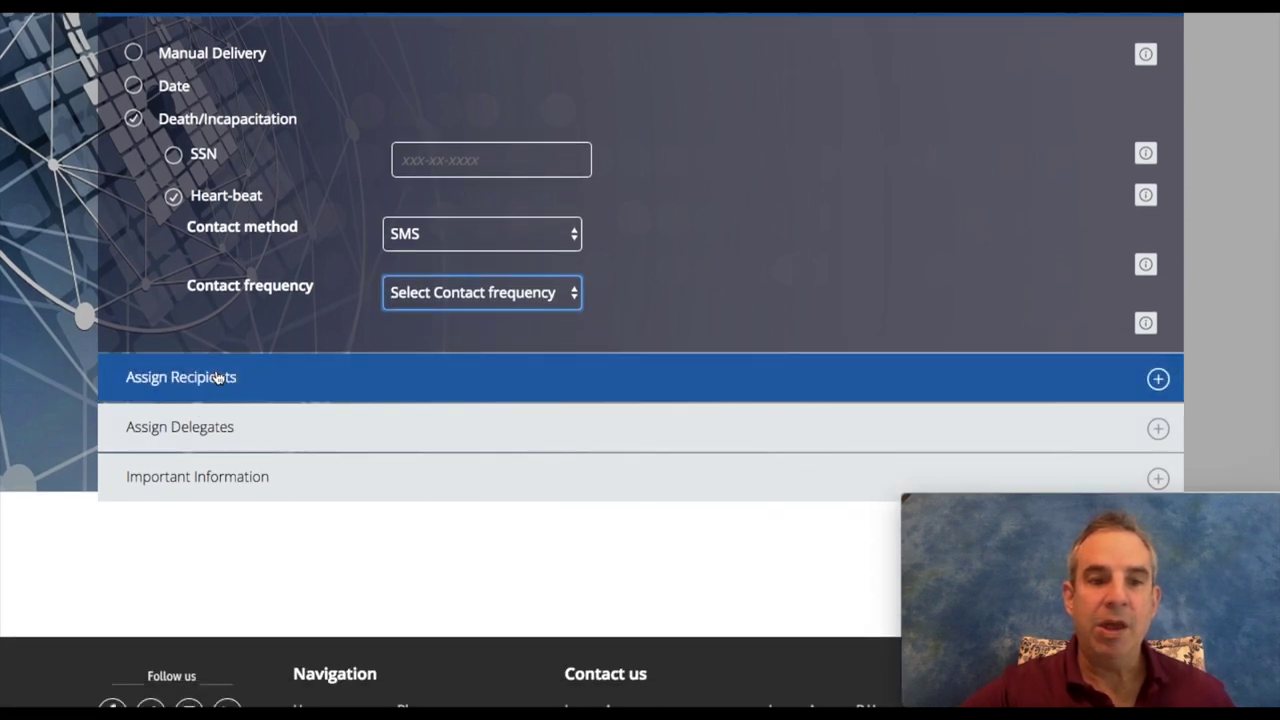
left_click(214, 376)
scroll(116, 240, "up", 1)
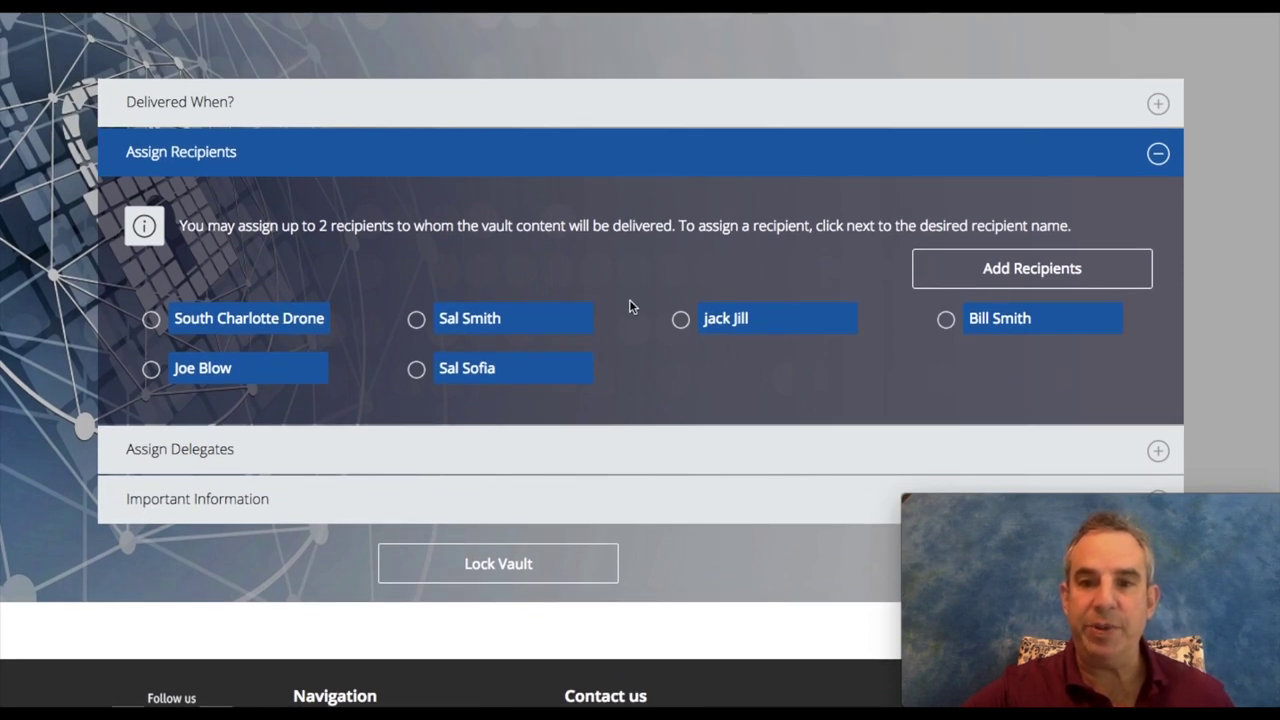
Step: Open the Add Recipients form for a new recipient
left_click(1015, 272)
scroll(791, 323, "up", 5)
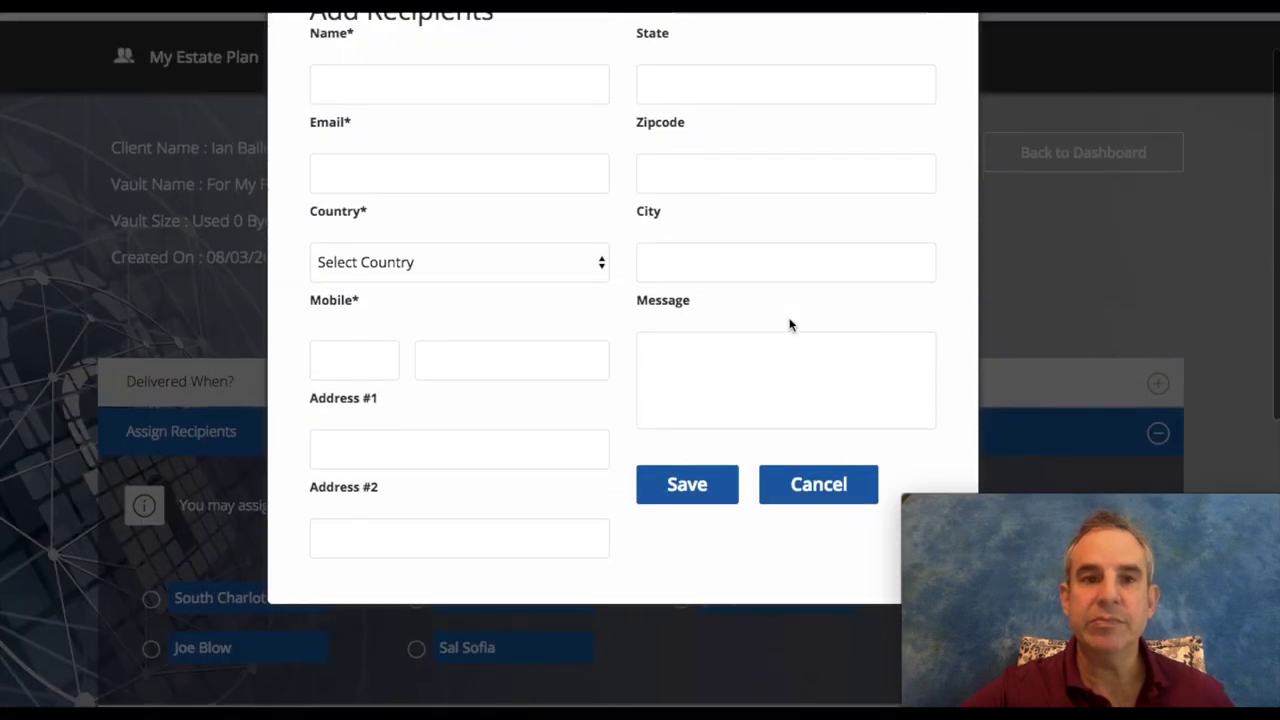
left_click(379, 157)
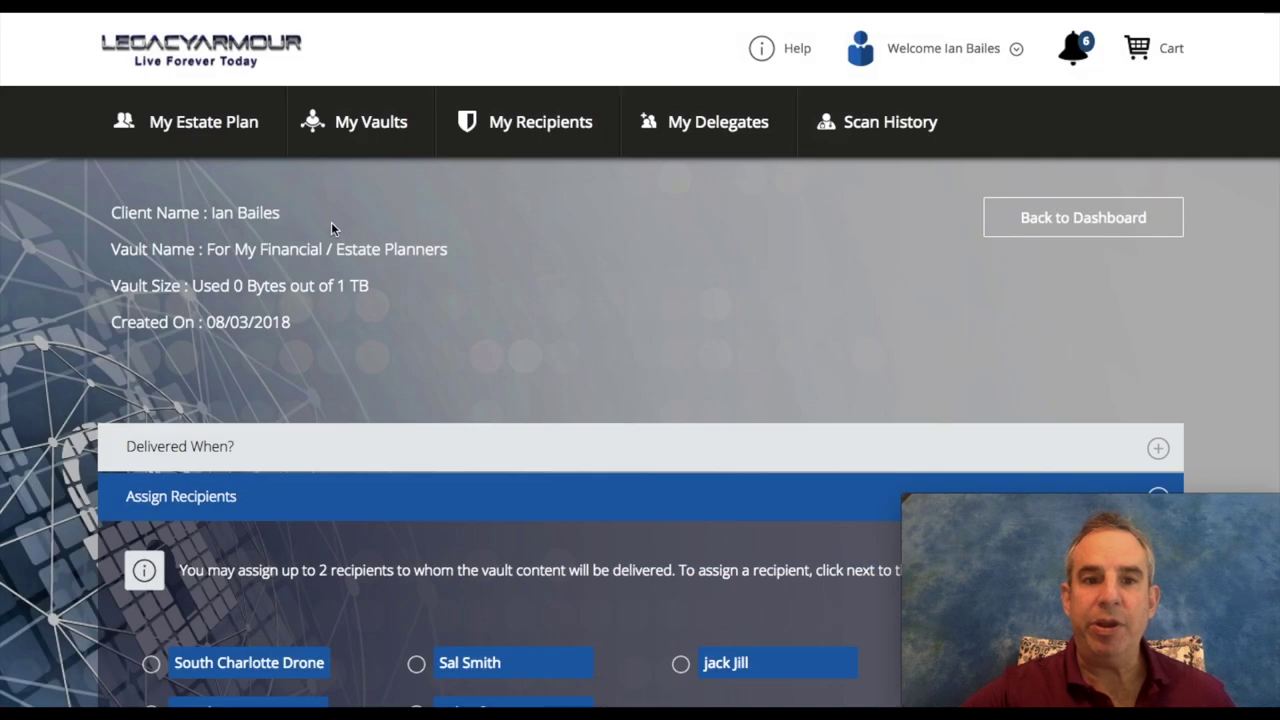
scroll(757, 443, "down", 3)
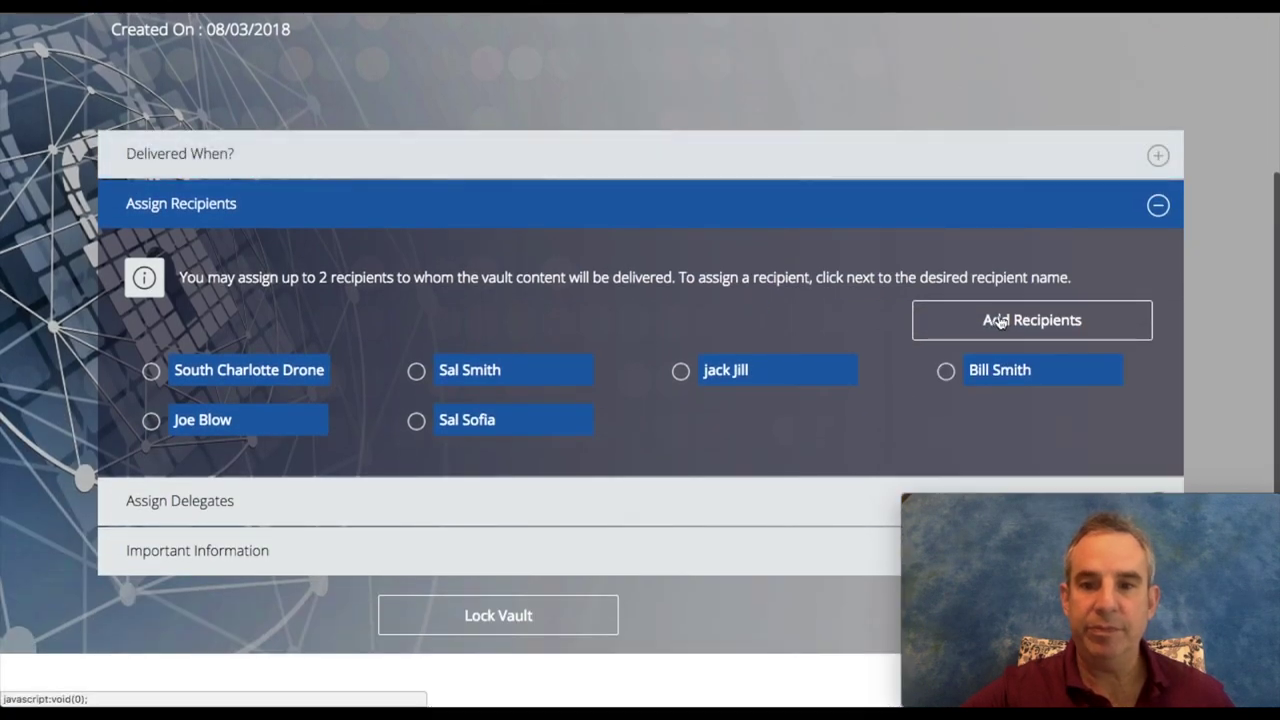
left_click(1000, 320)
left_click(471, 223)
scroll(471, 230, "up", 3)
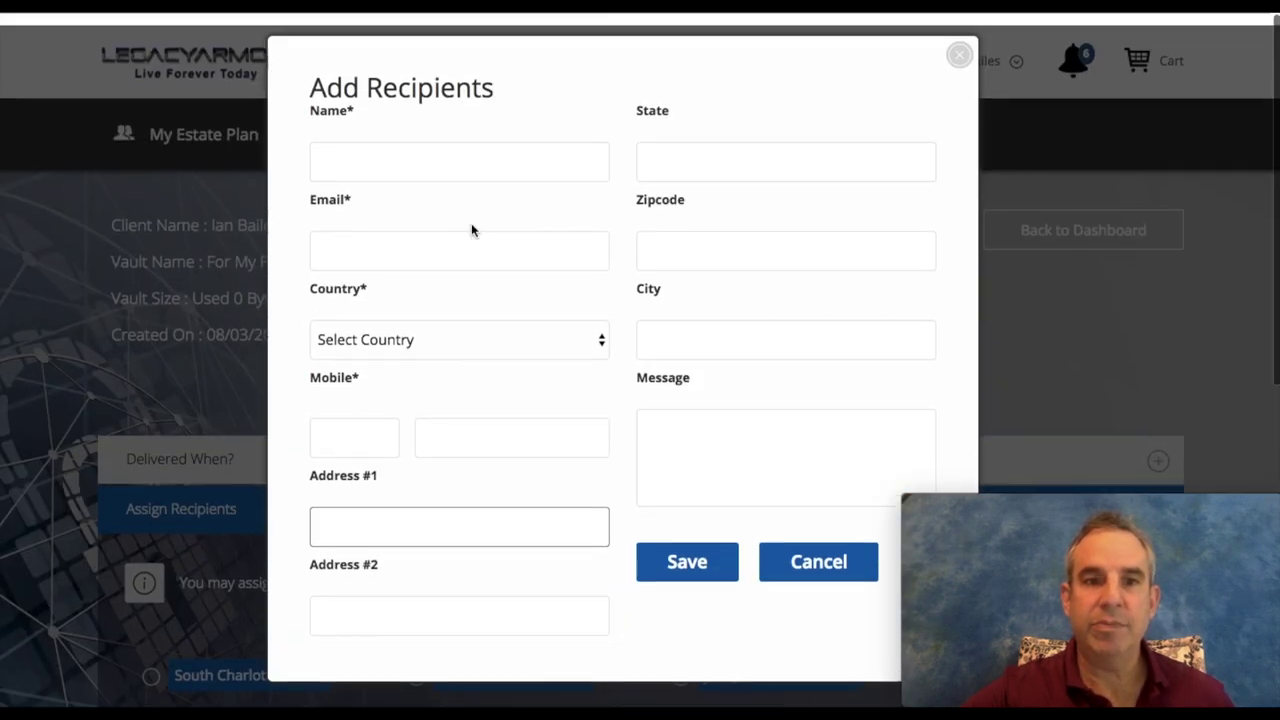
scroll(471, 230, "down", 1)
Step: Visit the name, e-mail, country, mobile, address, state, city and message fields, then close the form unsaved
left_click(386, 132)
left_click(388, 244)
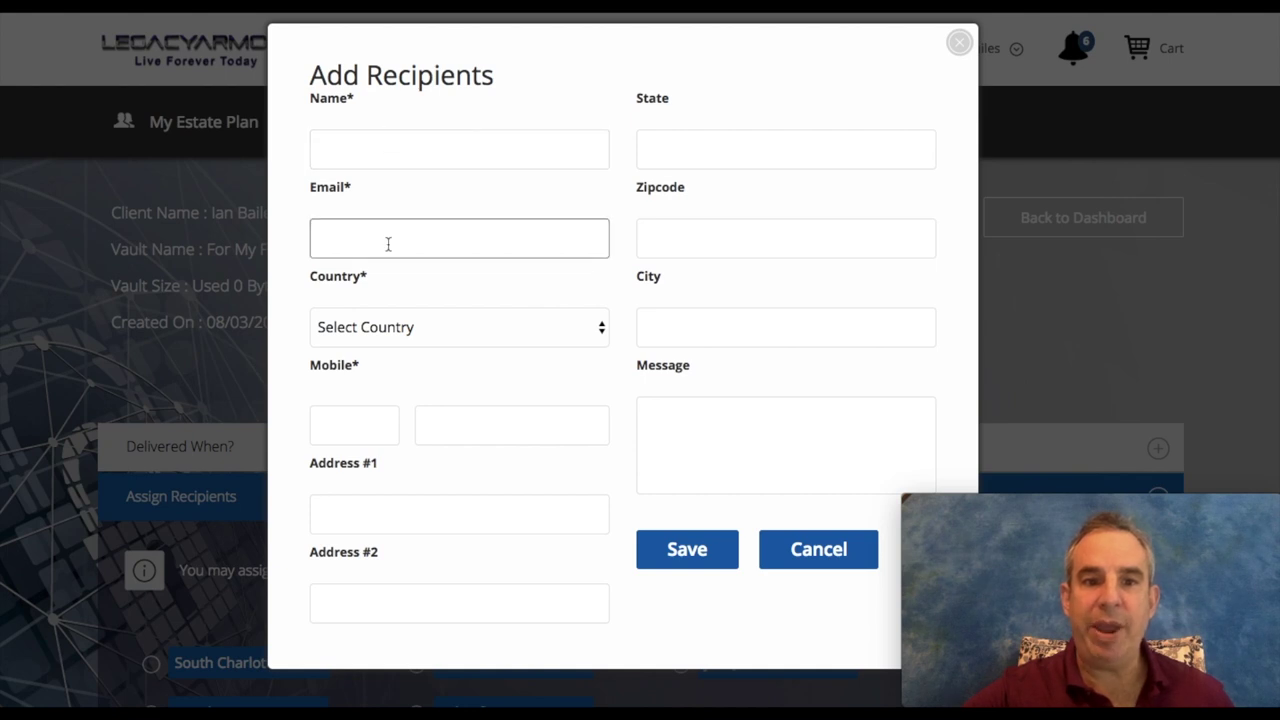
left_click(406, 329)
left_click(449, 414)
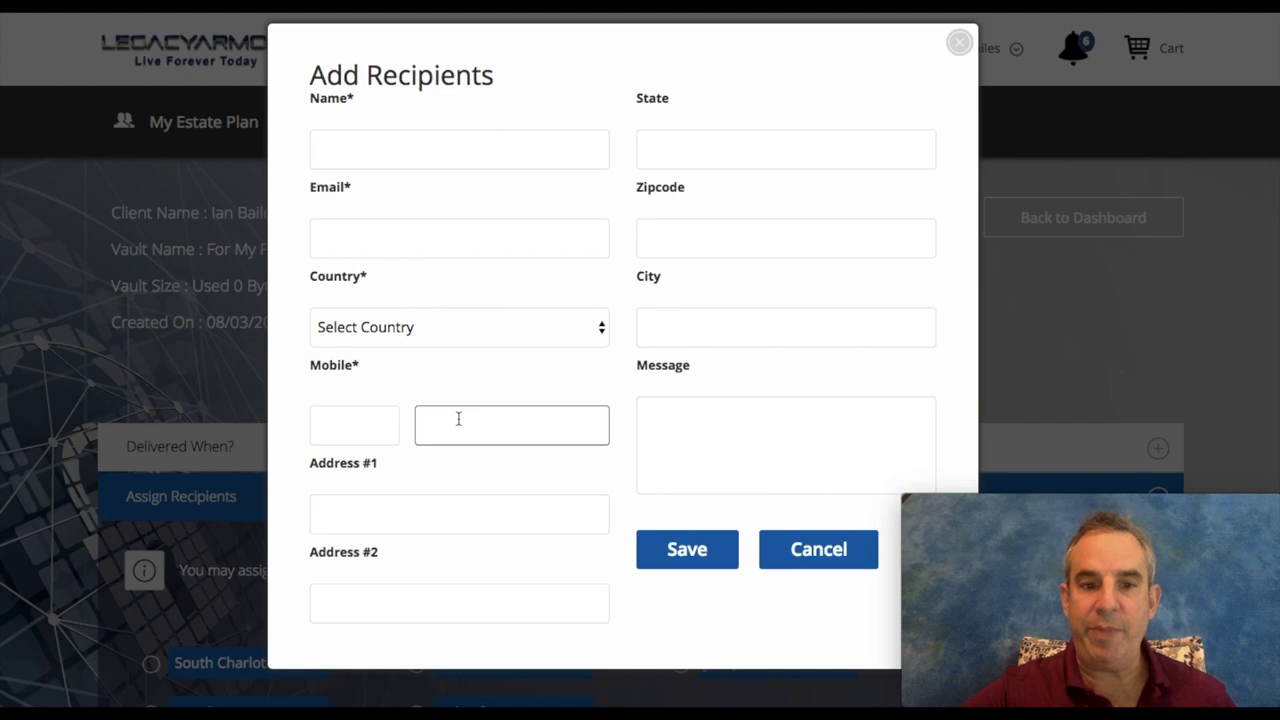
left_click(470, 514)
left_click(709, 158)
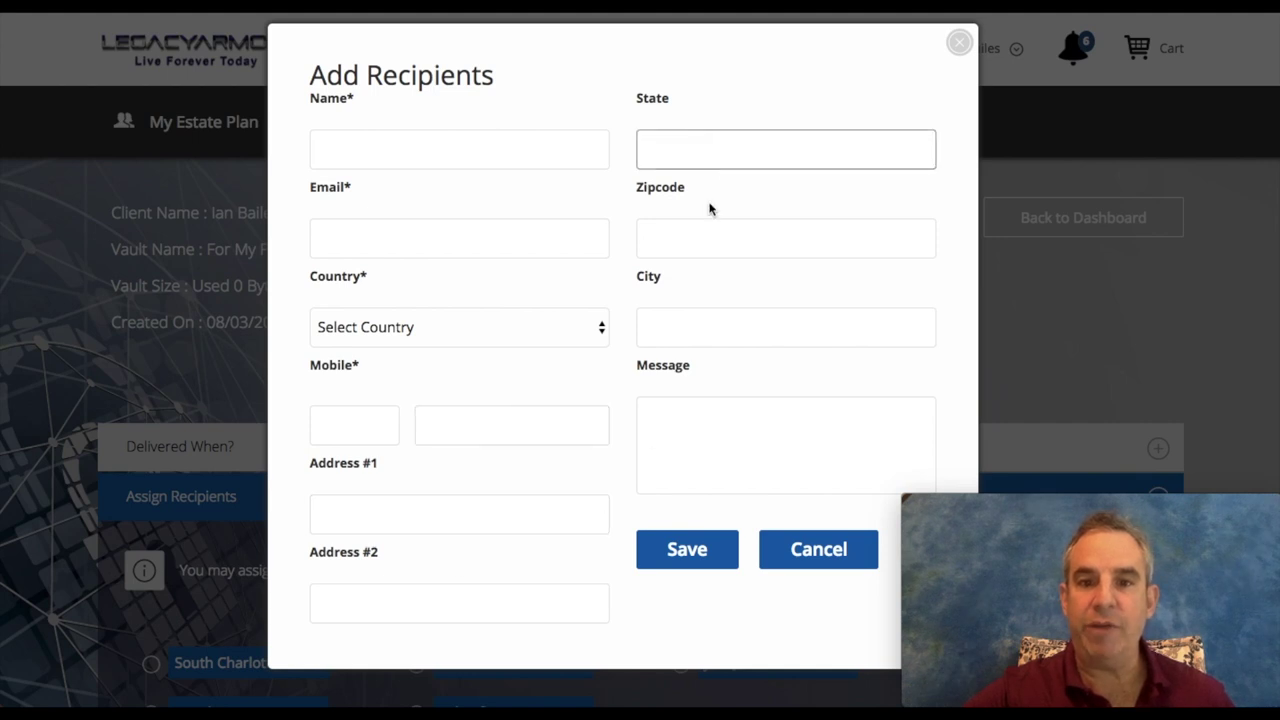
left_click(719, 312)
scroll(719, 312, "down", 3)
left_click(680, 302)
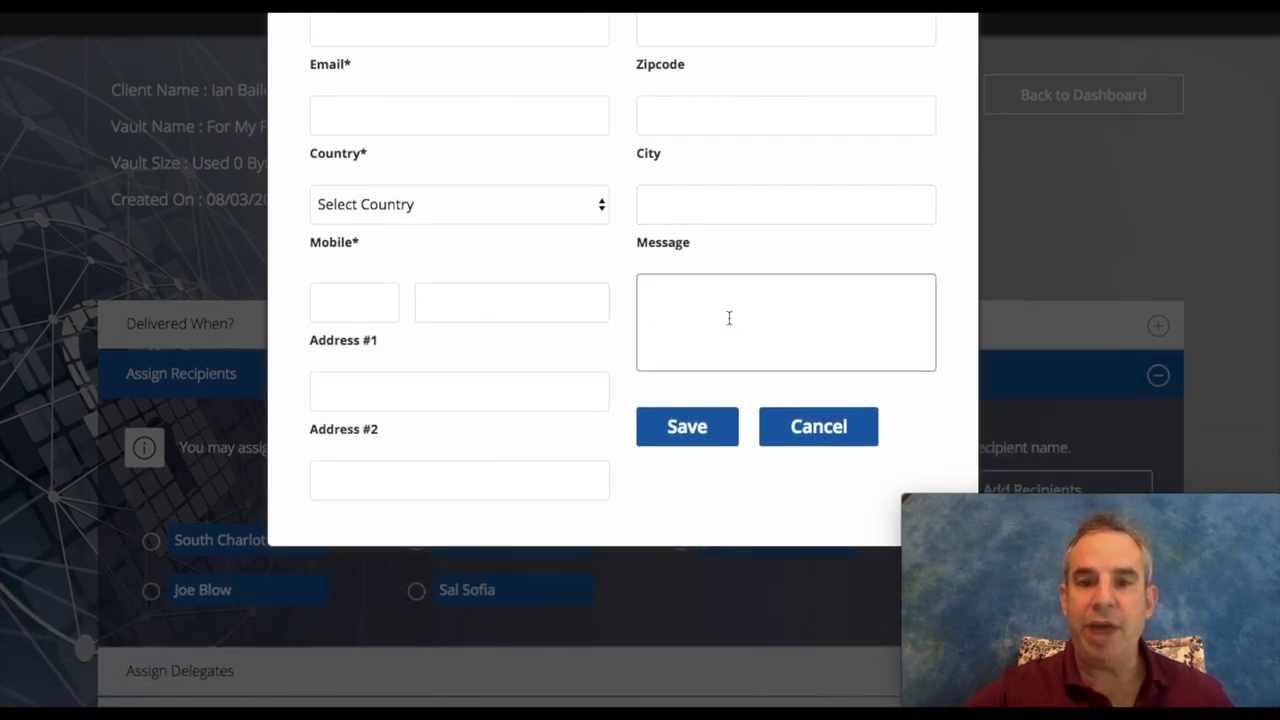
left_click(806, 428)
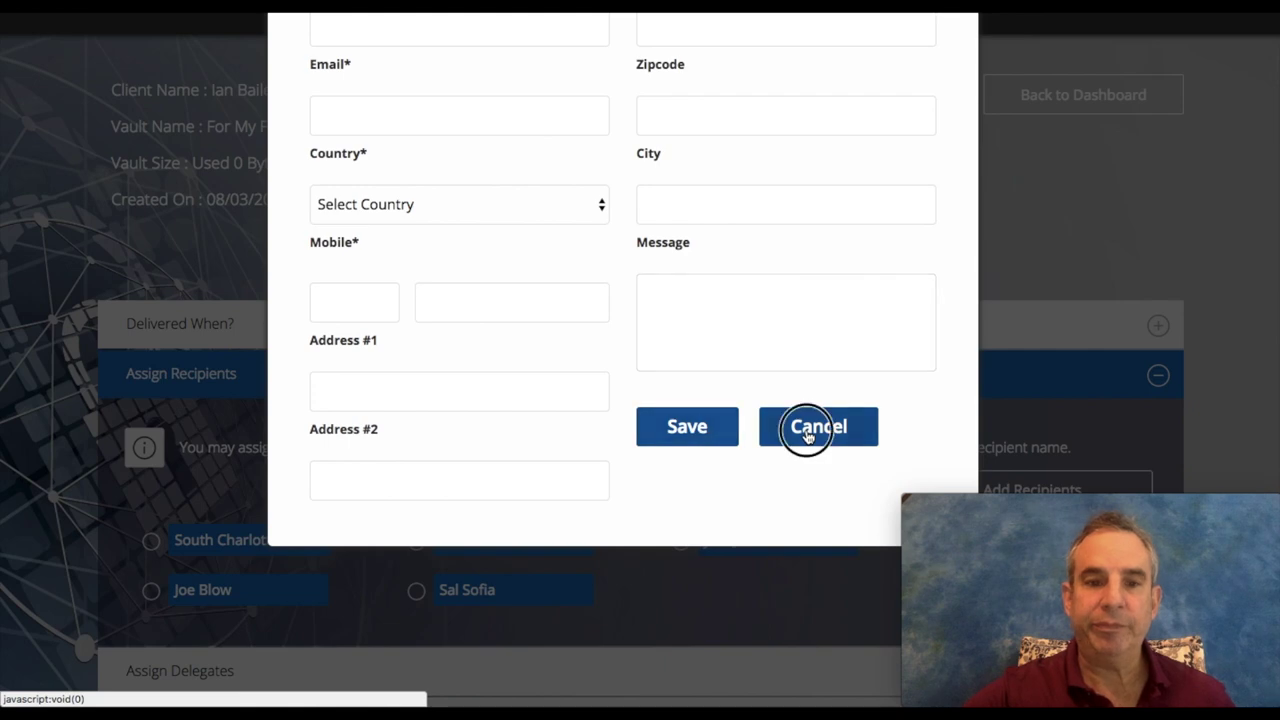
scroll(720, 430, "down", 3)
scroll(678, 432, "down", 3)
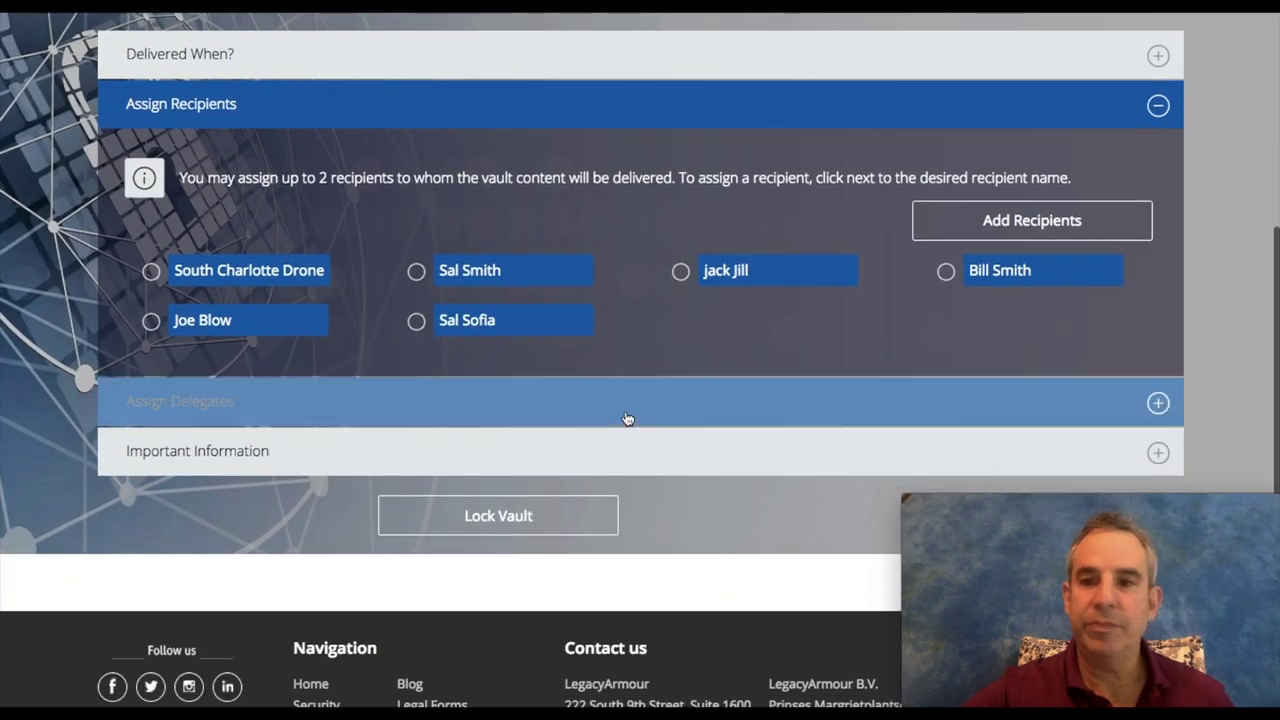
Step: Expand Assign Delegates to show the two existing delegates, with a maximum of 2 per vault
left_click(558, 412)
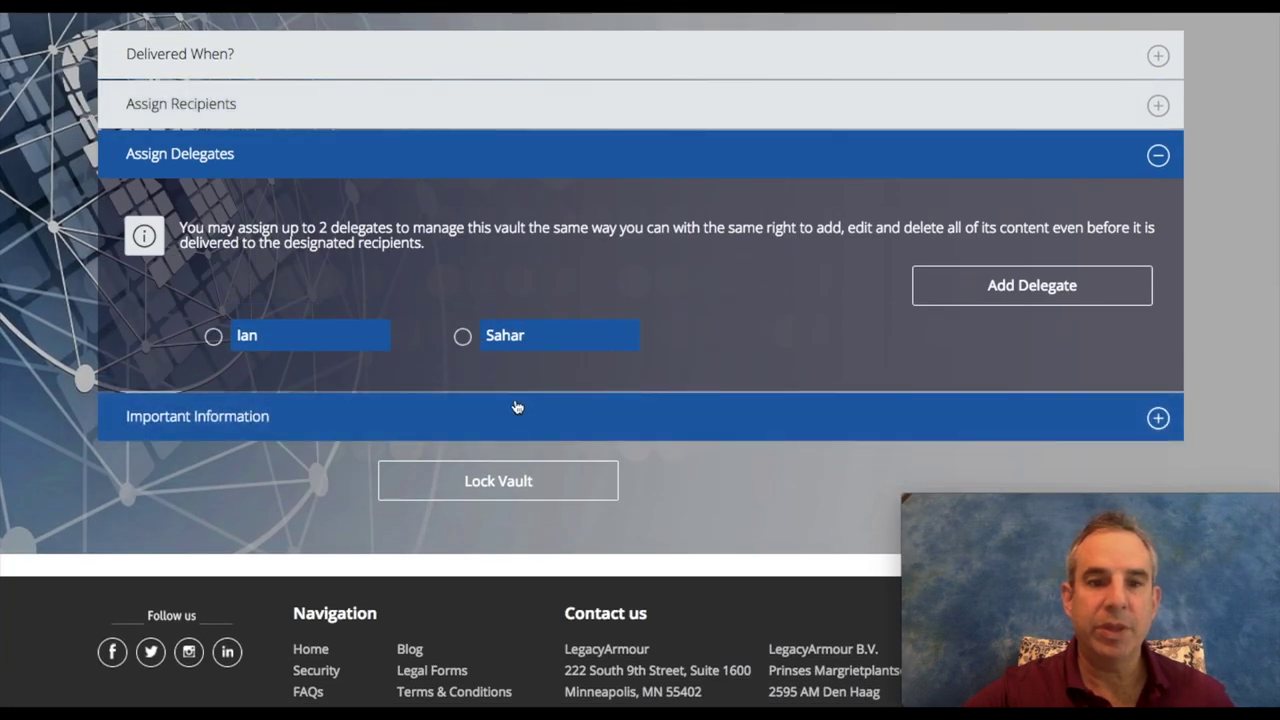
scroll(434, 371, "up", 1)
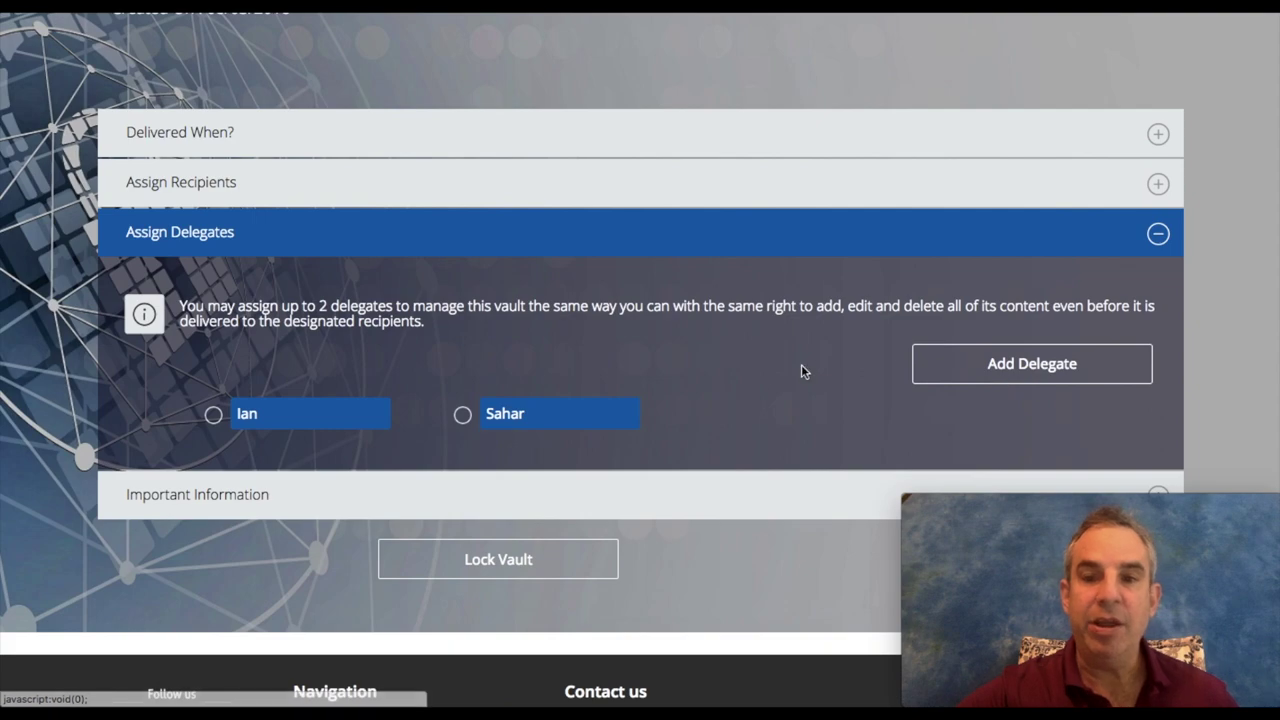
Step: Upload 2.GULF MAP Page 3 of 3.pdf from Downloads into Important Information, using 628.72 KB
scroll(697, 395, "down", 1)
left_click(383, 392)
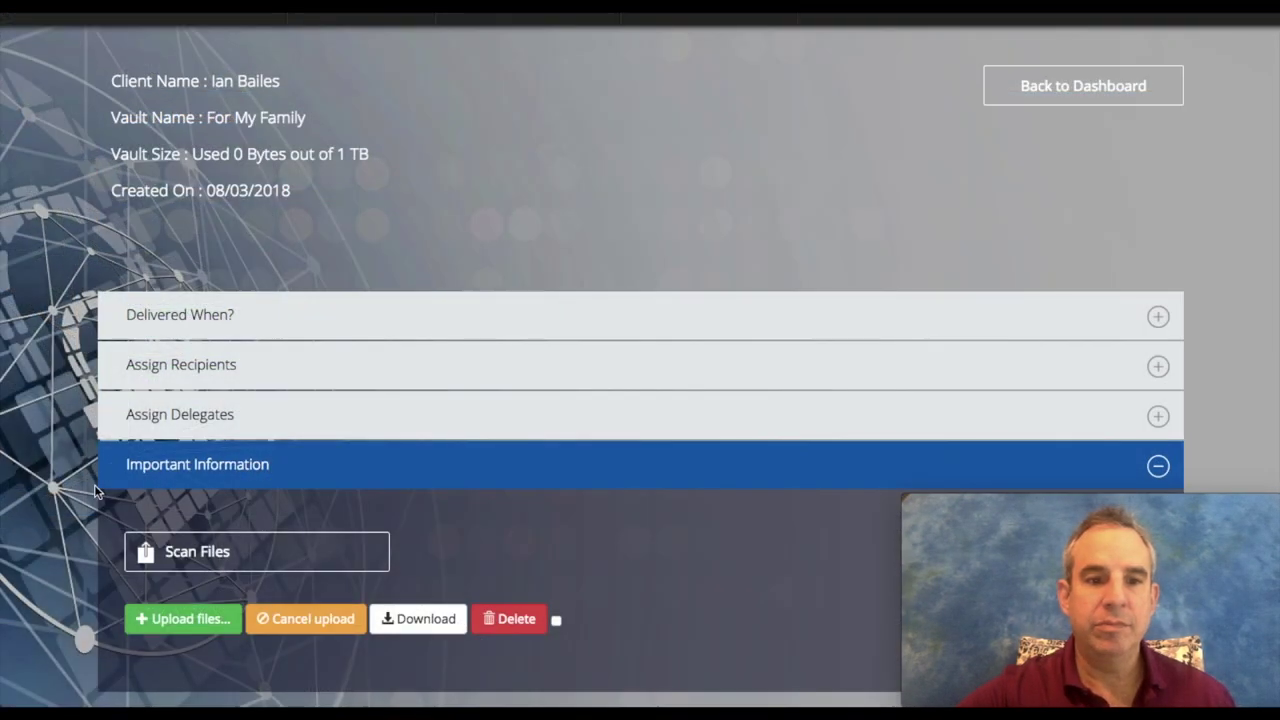
scroll(94, 484, "down", 3)
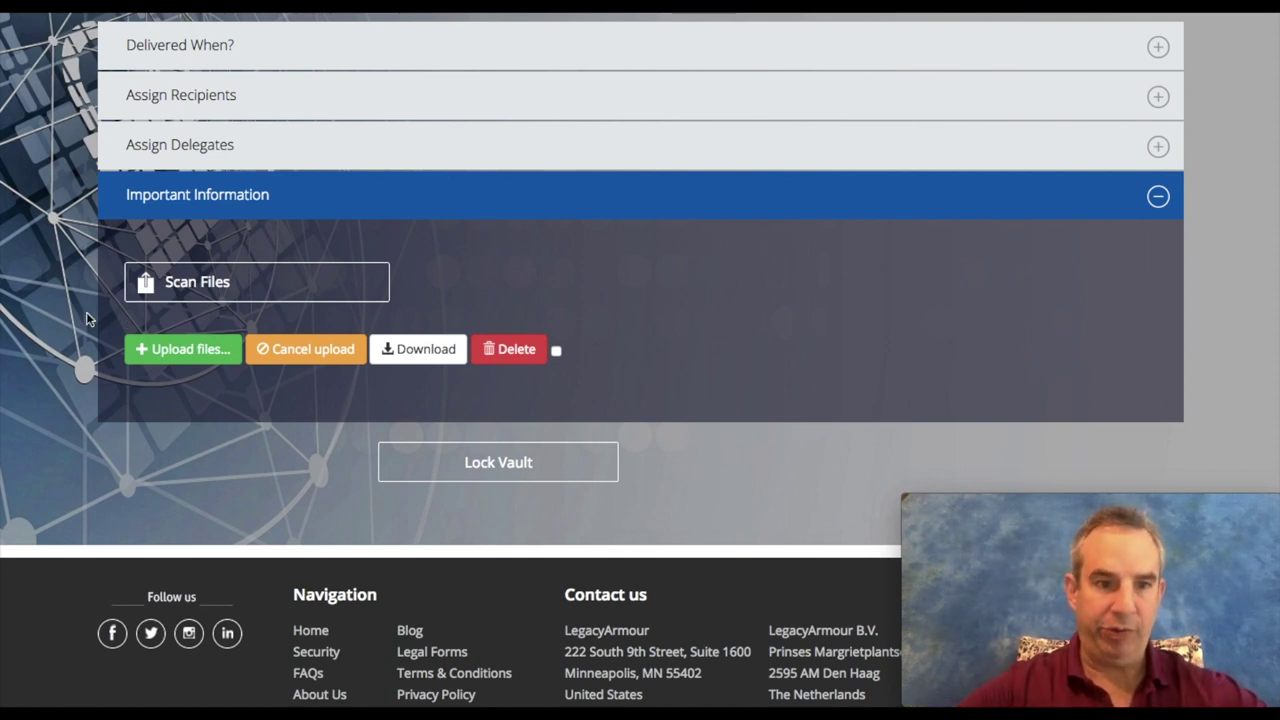
left_click(164, 358)
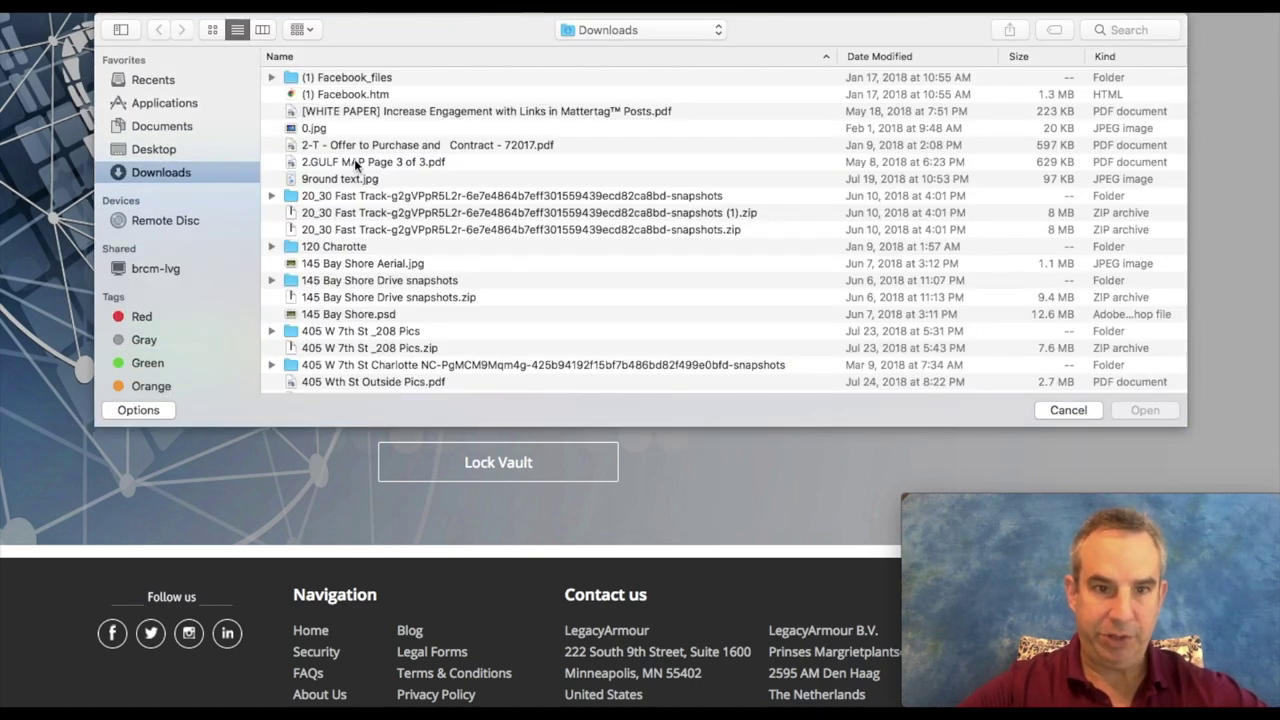
double_click(355, 162)
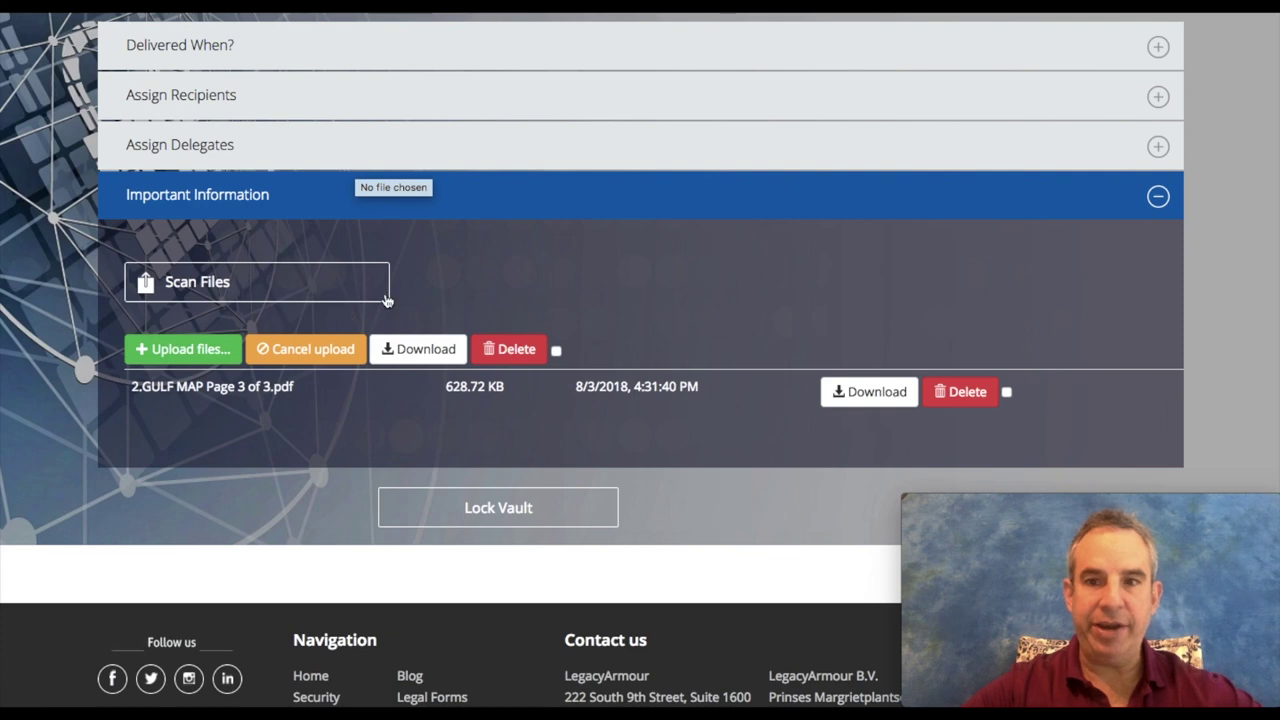
scroll(386, 298, "up", 3)
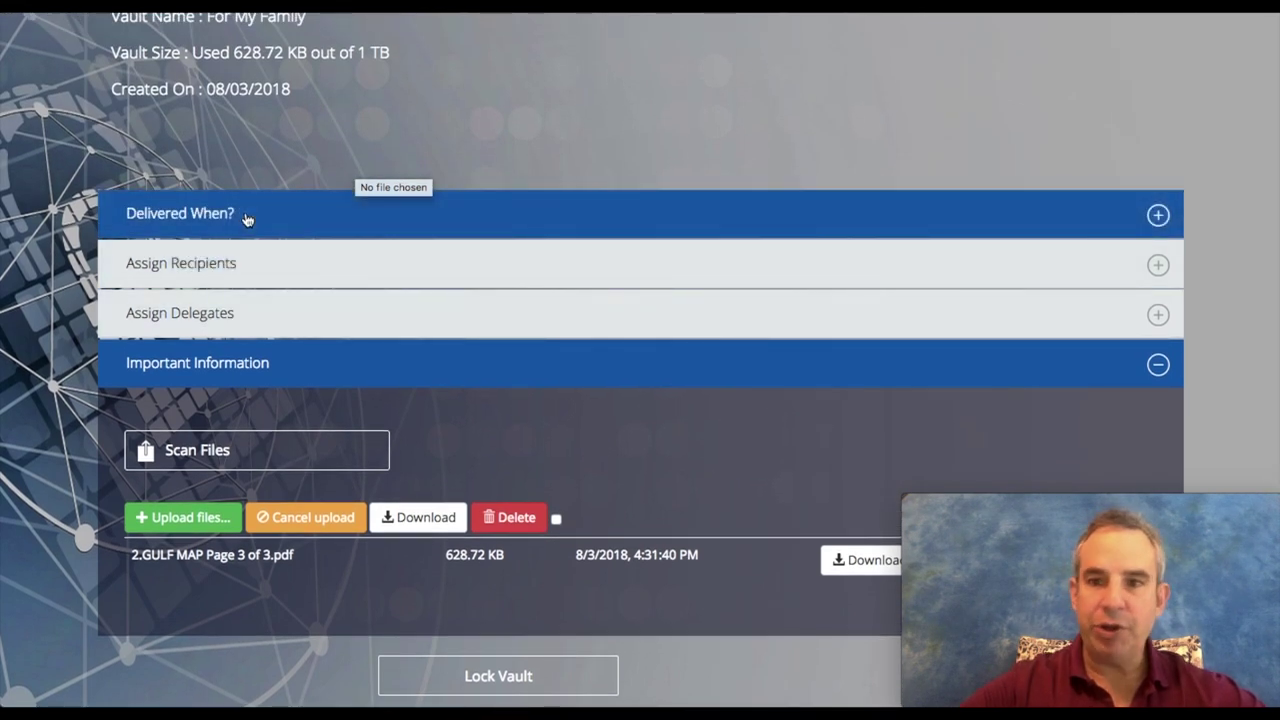
Step: Switch Delivered When? back to Manual Delivery and expand Assign Recipients showing six recipients
left_click(247, 219)
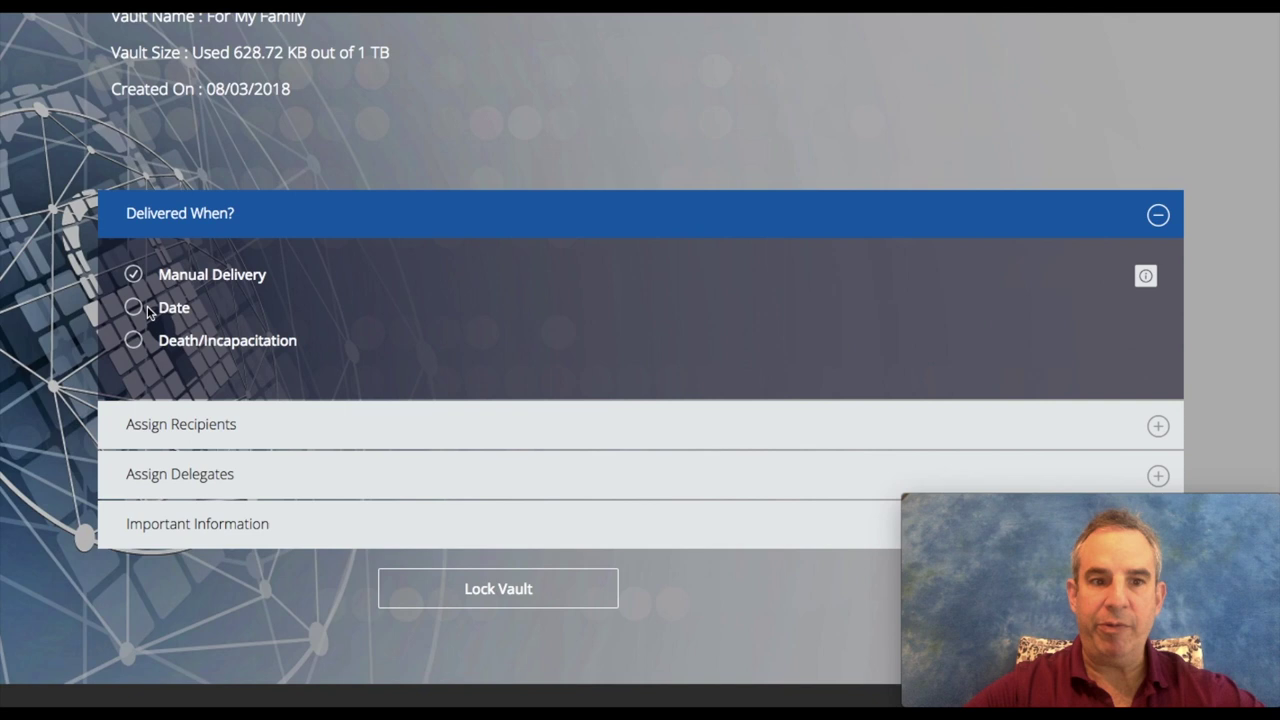
left_click(134, 308)
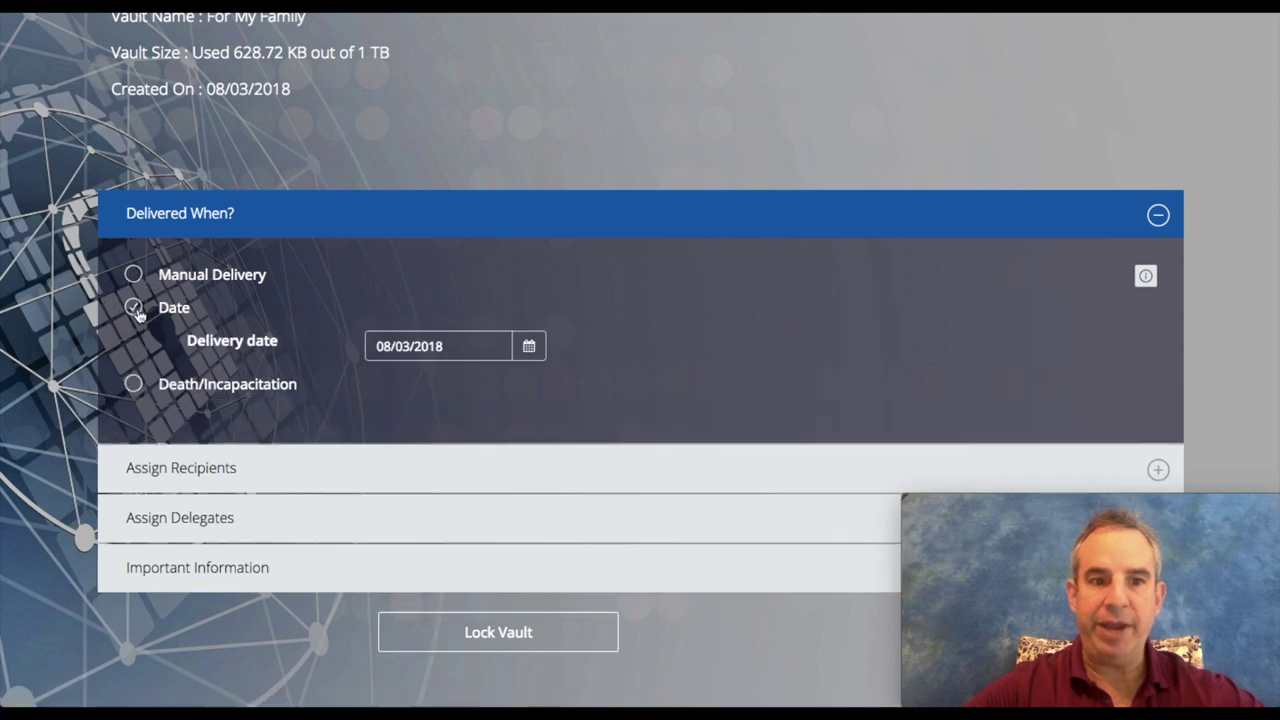
left_click(135, 385)
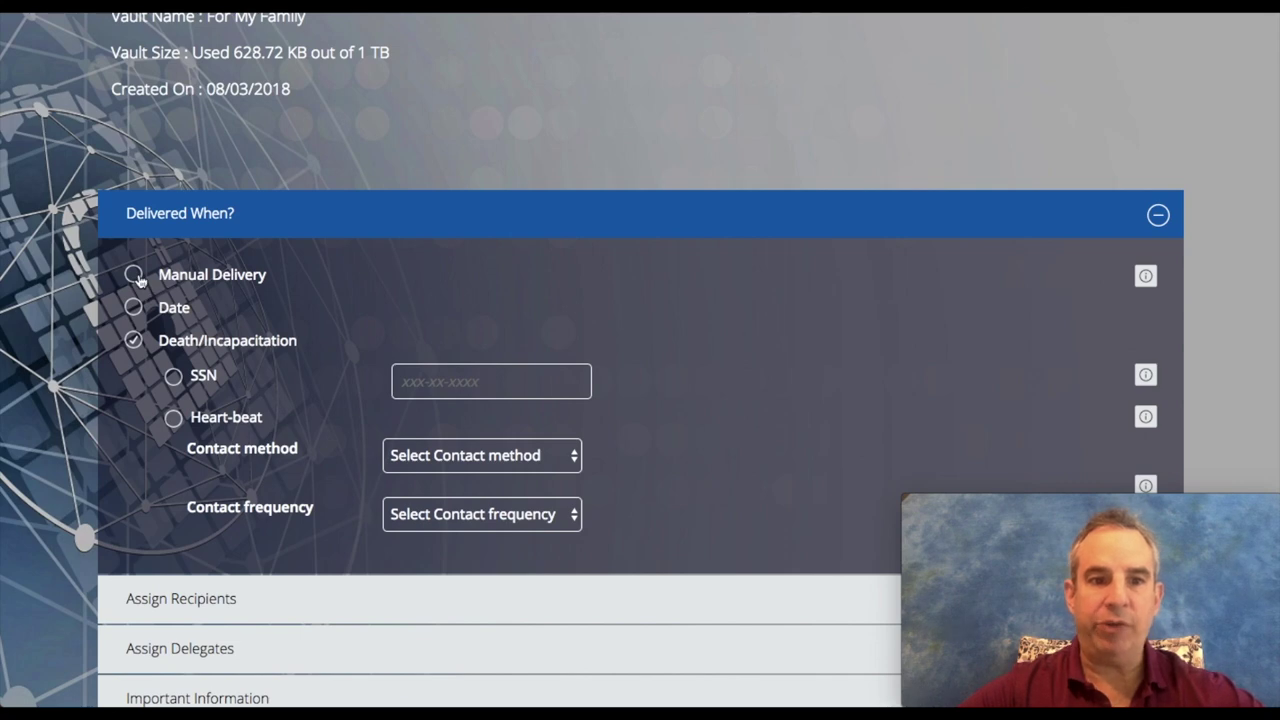
left_click(134, 276)
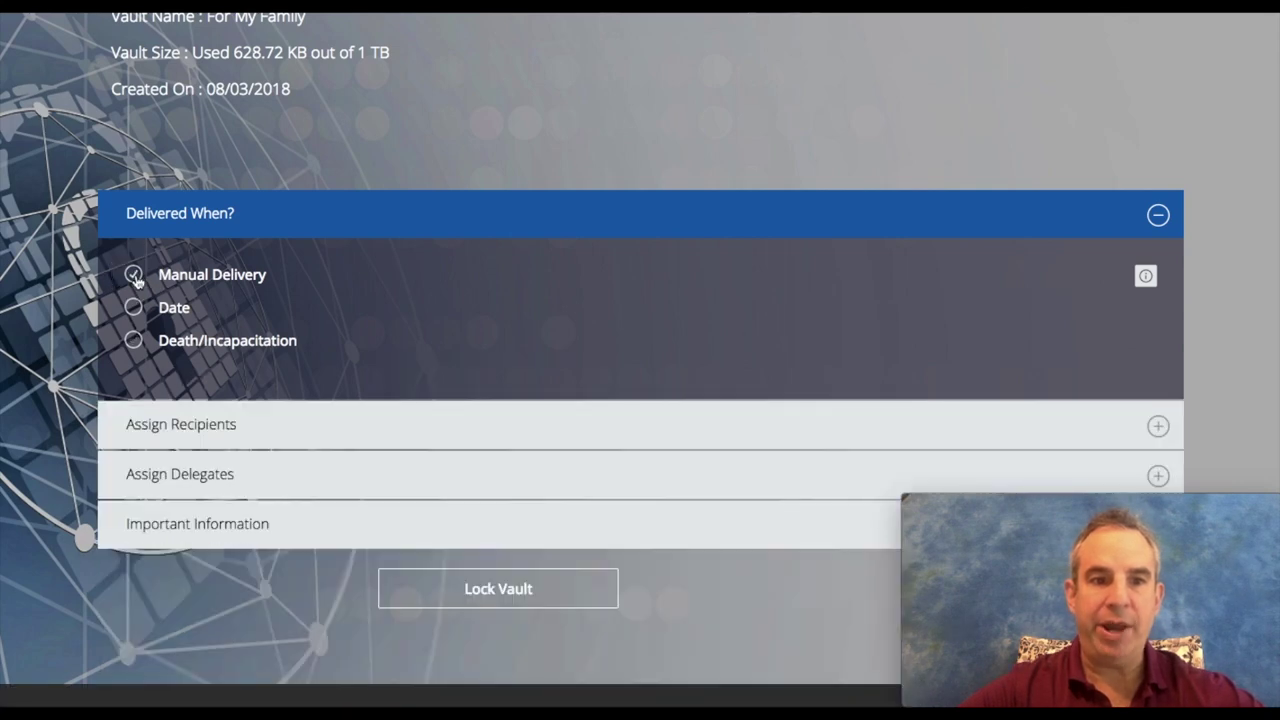
left_click(203, 430)
scroll(205, 432, "down", 1)
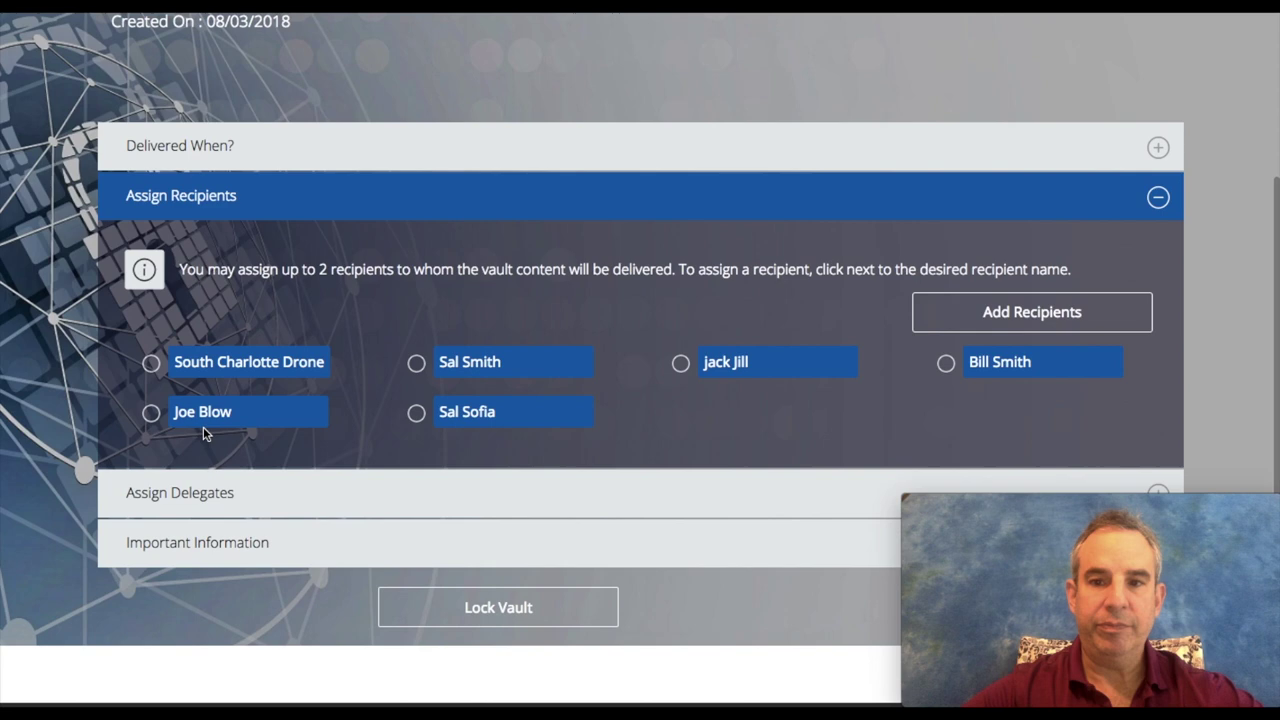
Step: Select South Charlotte Drone as the vault's recipient
left_click(150, 363)
scroll(297, 240, "up", 3)
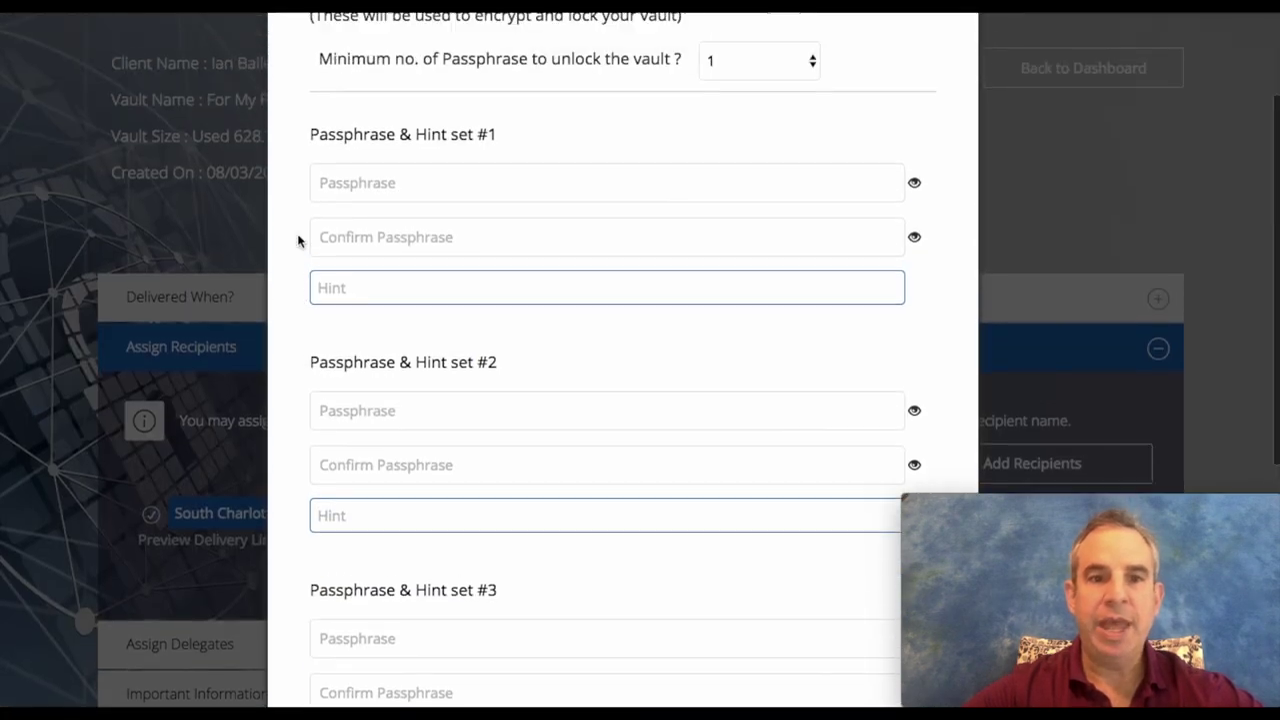
scroll(297, 240, "up", 3)
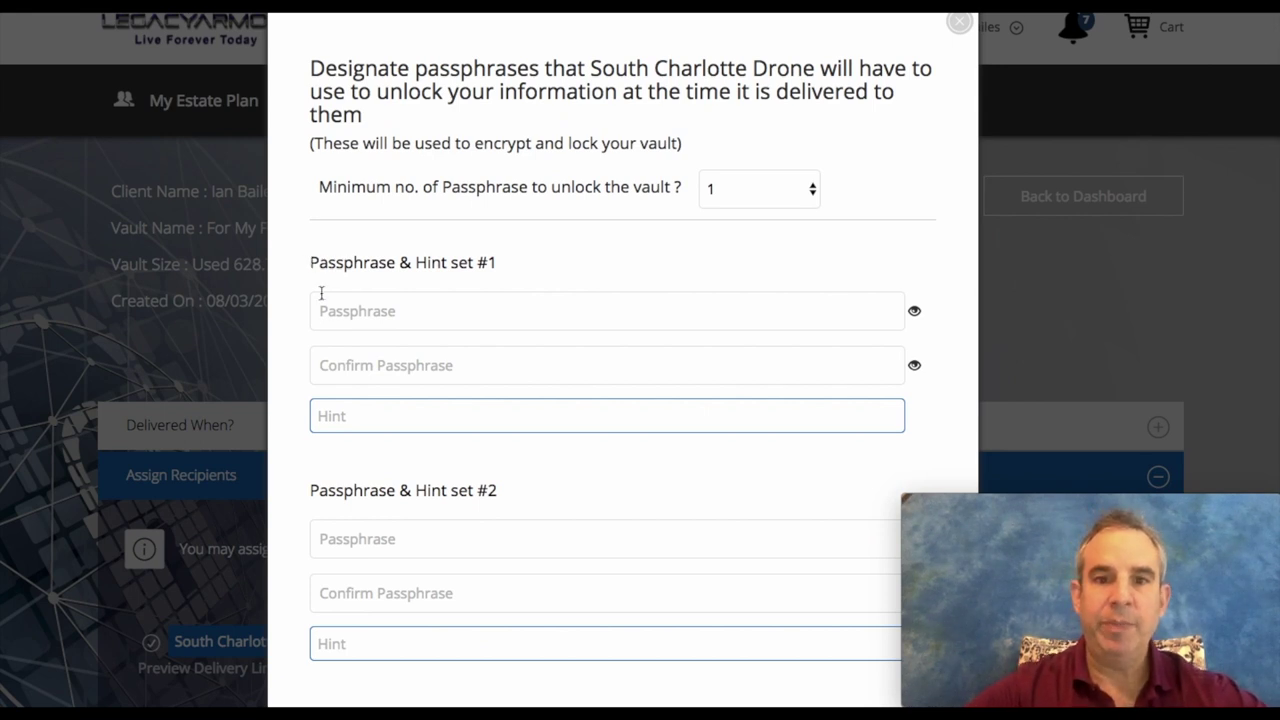
scroll(335, 288, "down", 1)
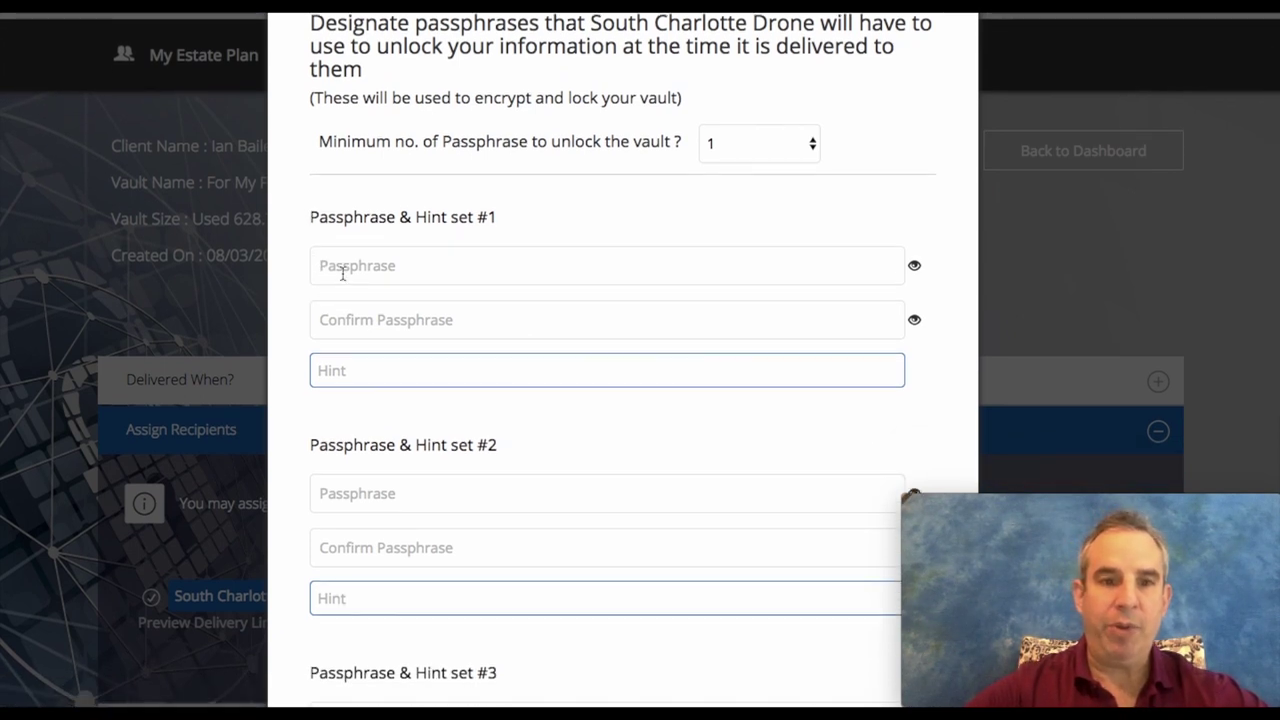
Step: Enter and confirm the recipient's passphrase, add the hint 'son', and save
left_click(341, 271)
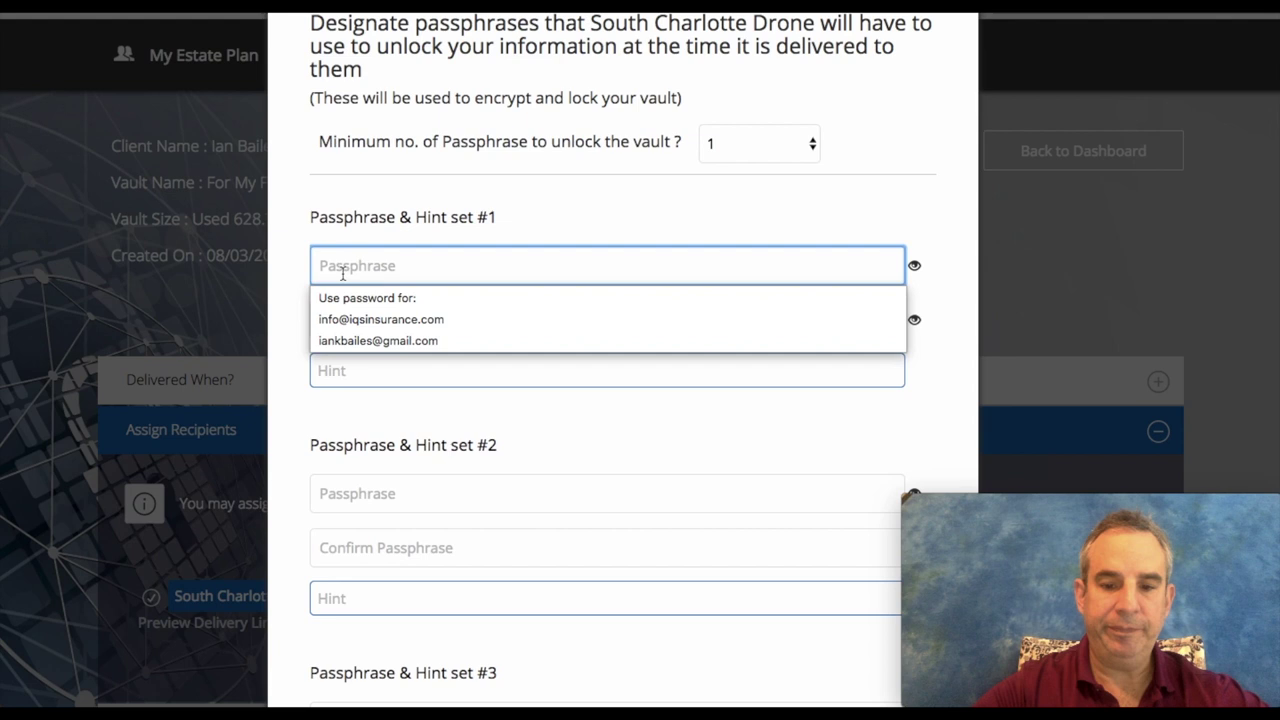
type("a")
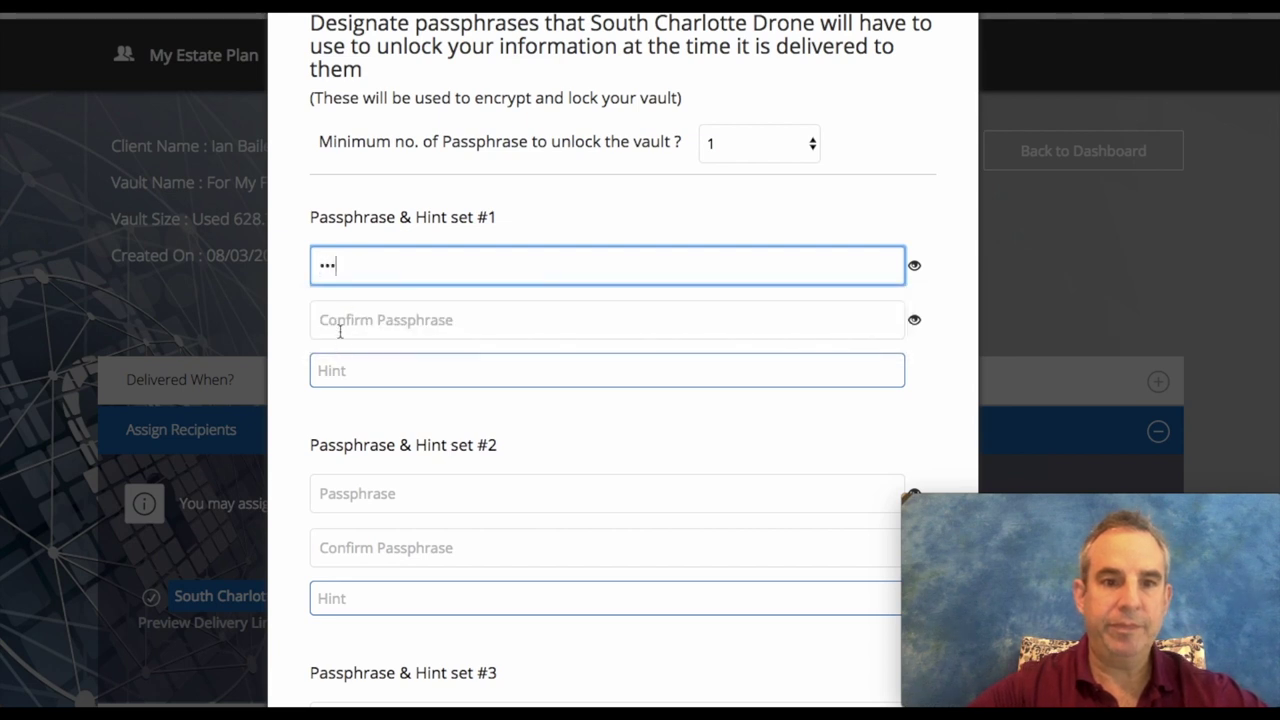
left_click(340, 325)
type("abc")
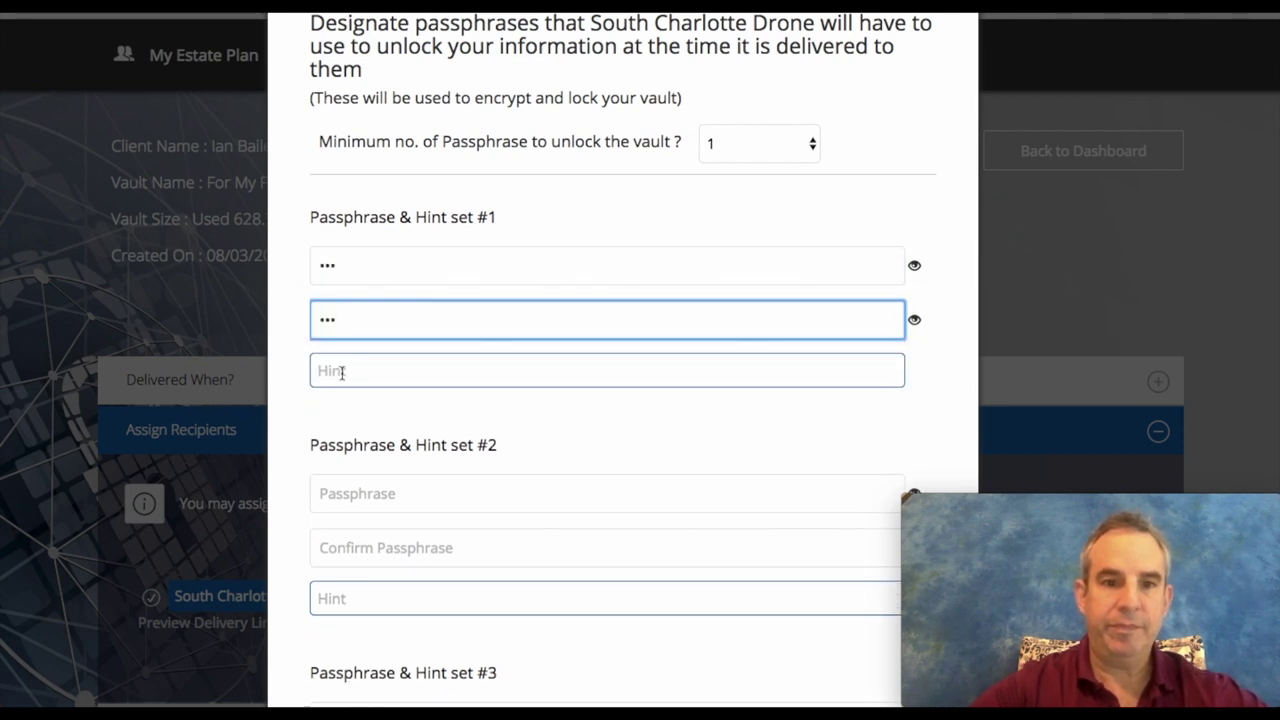
left_click(340, 370)
type("son")
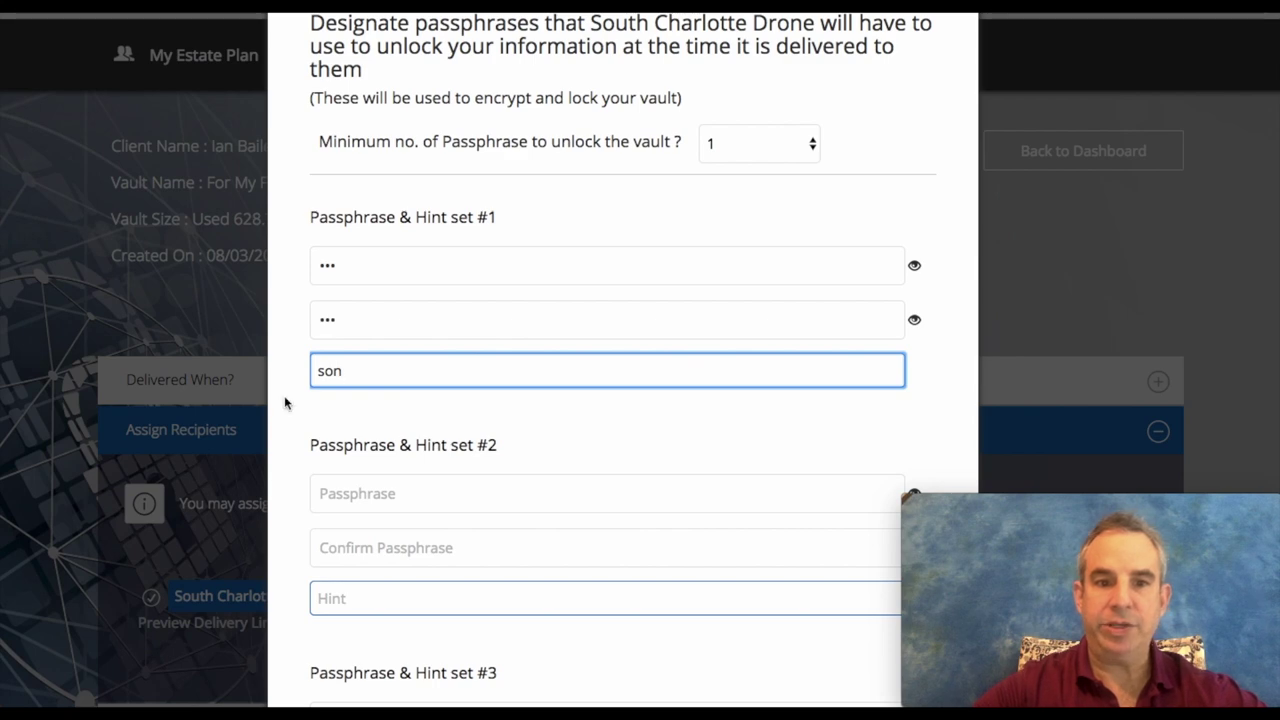
scroll(360, 350, "down", 2)
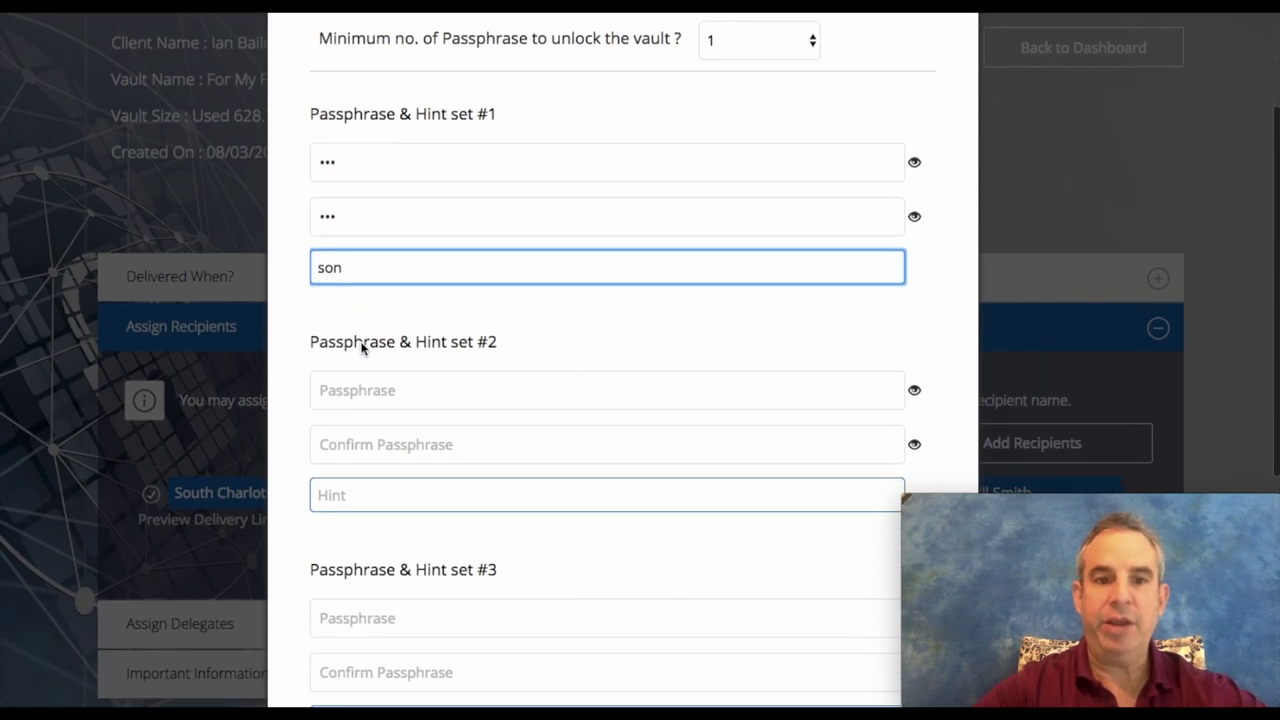
scroll(389, 480, "down", 3)
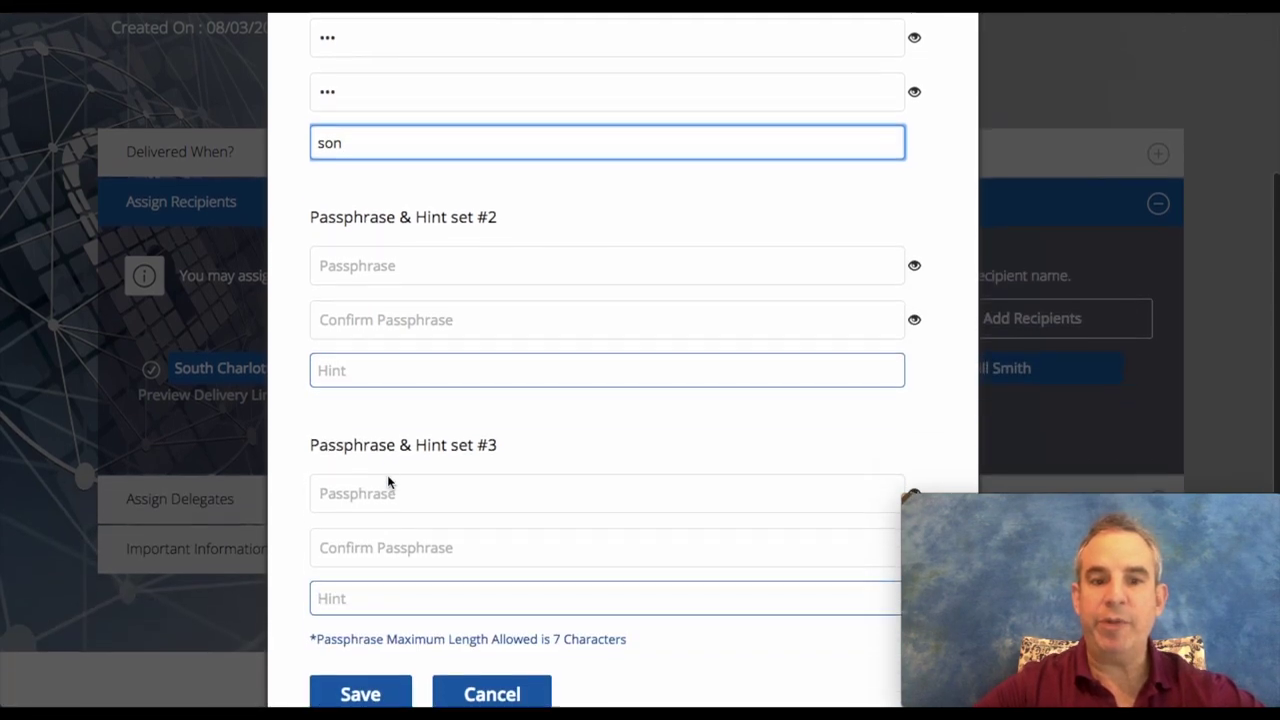
scroll(389, 480, "up", 4)
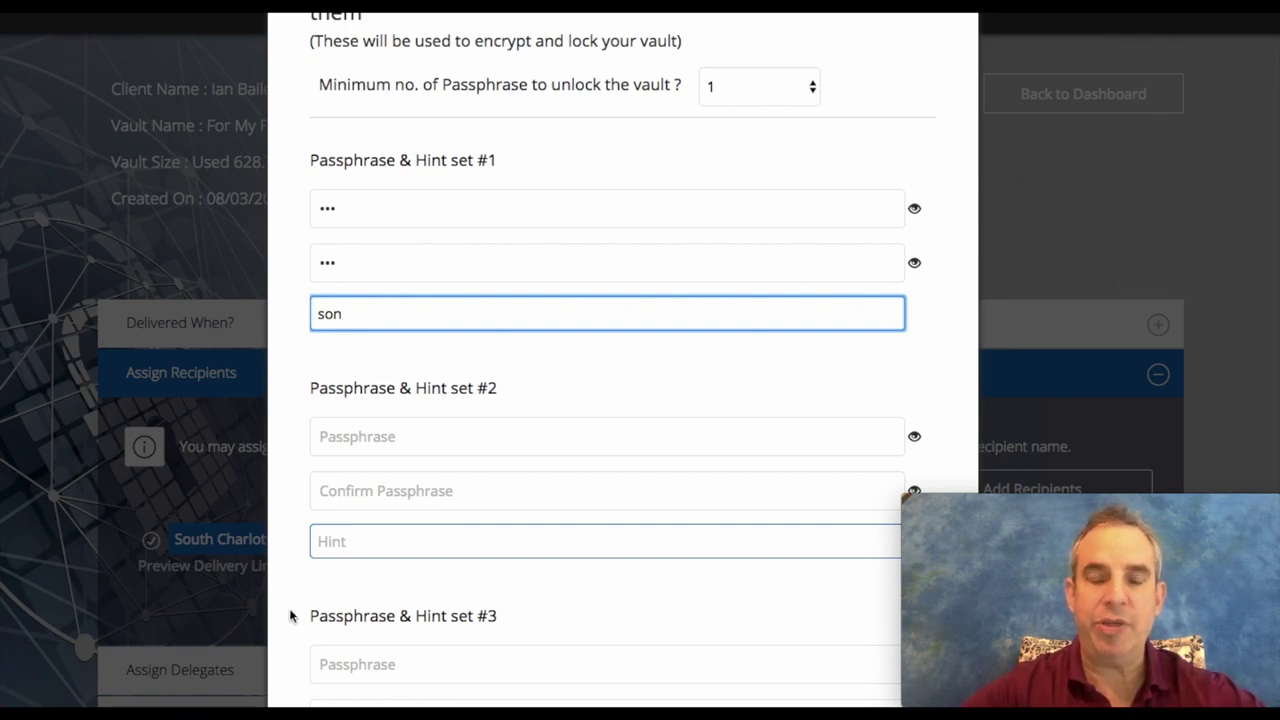
scroll(289, 610, "down", 5)
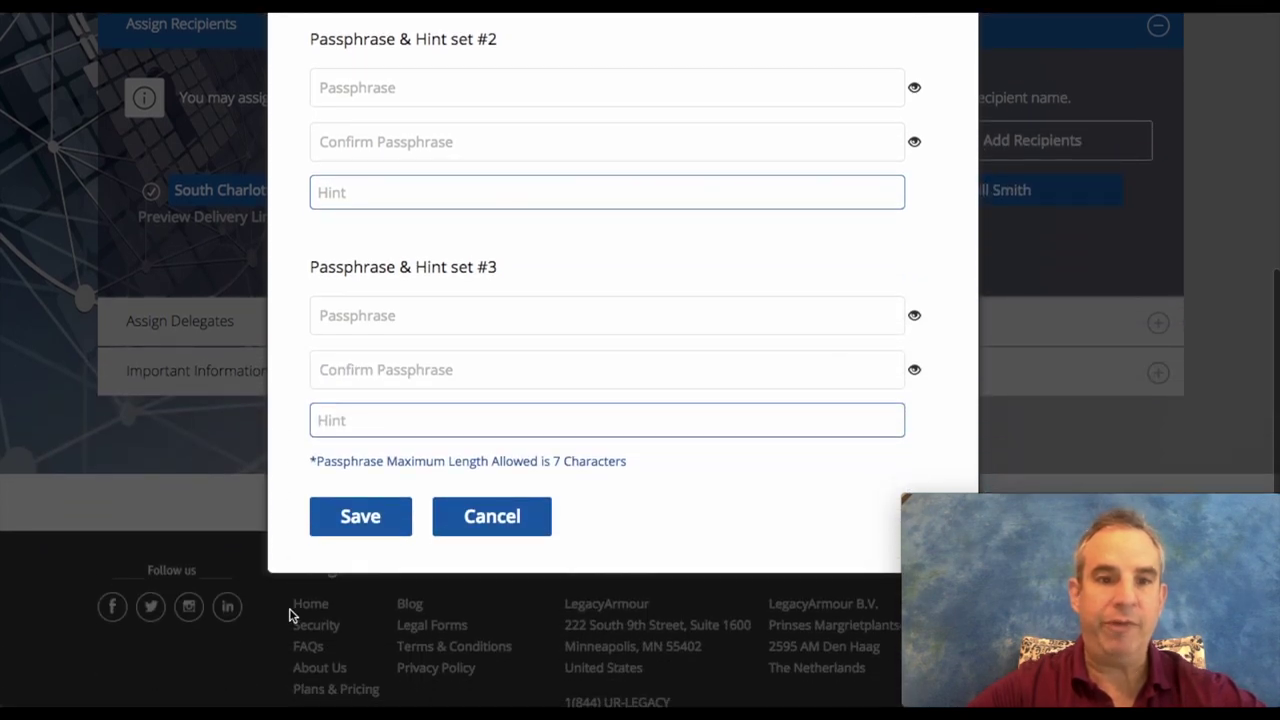
left_click(366, 524)
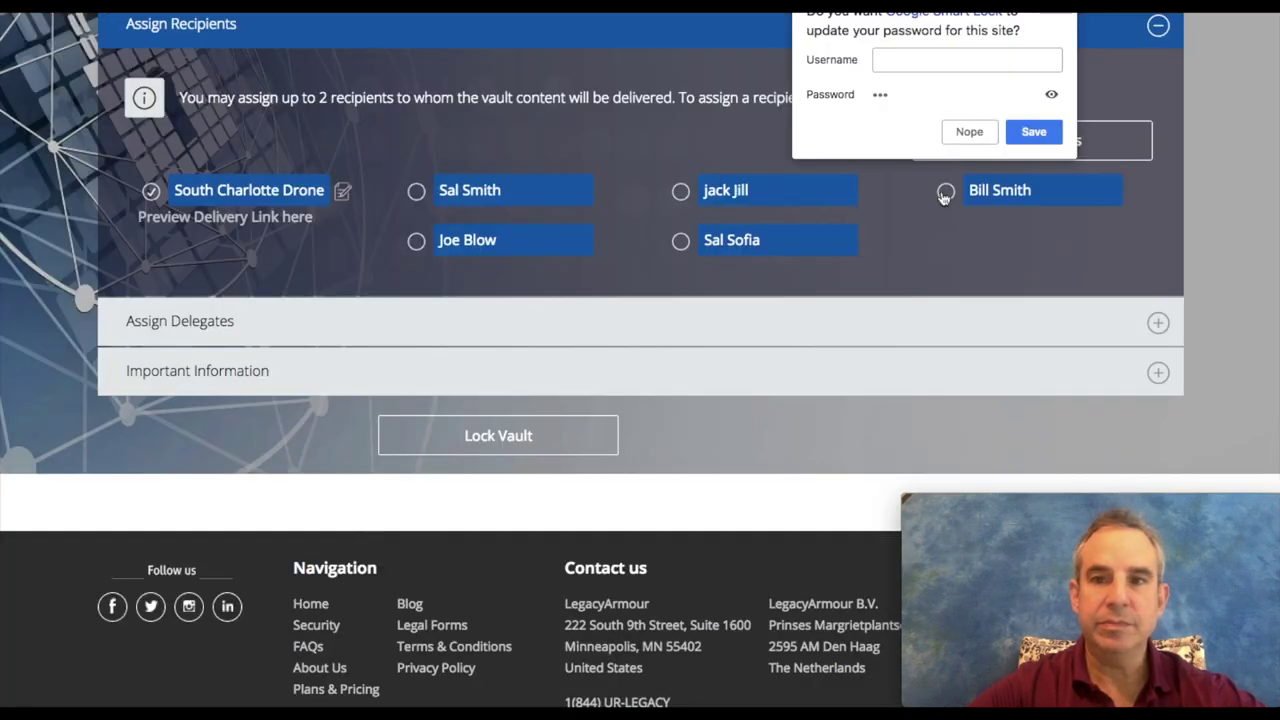
Step: Decline the browser's password prompt and save the vault changes when heading back to the dashboard
left_click(968, 131)
scroll(407, 227, "up", 1)
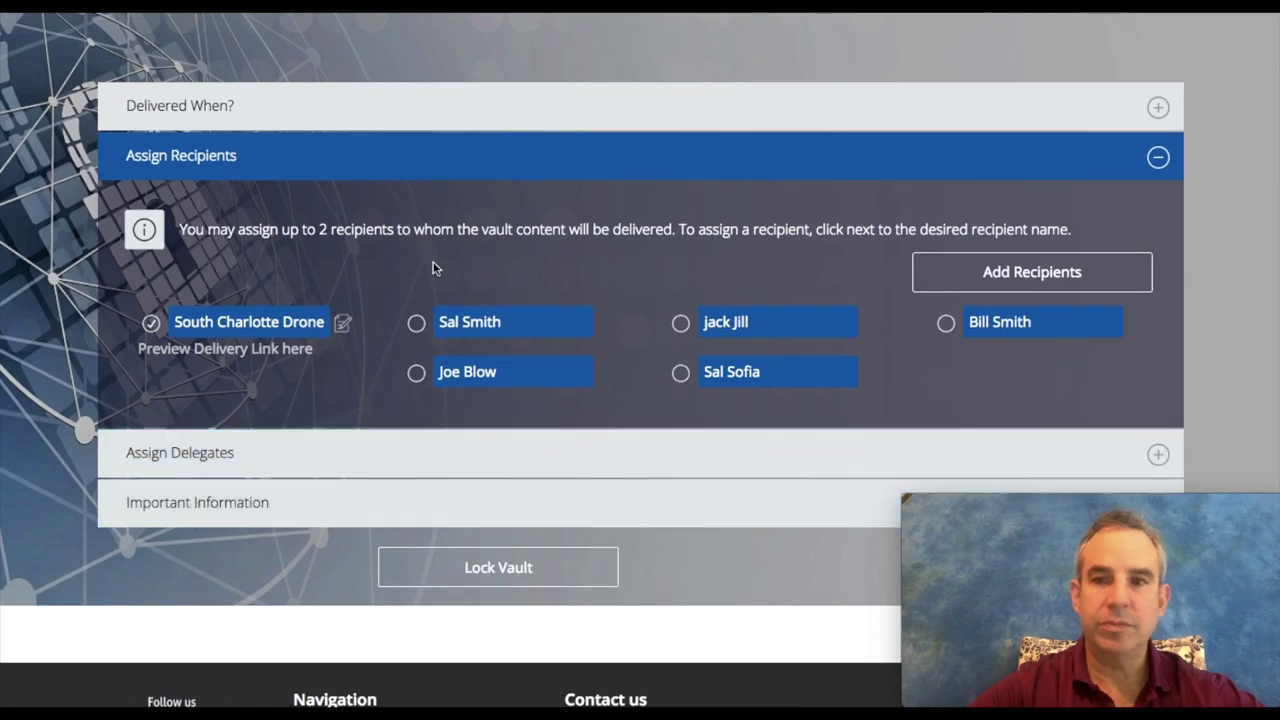
scroll(434, 266, "up", 3)
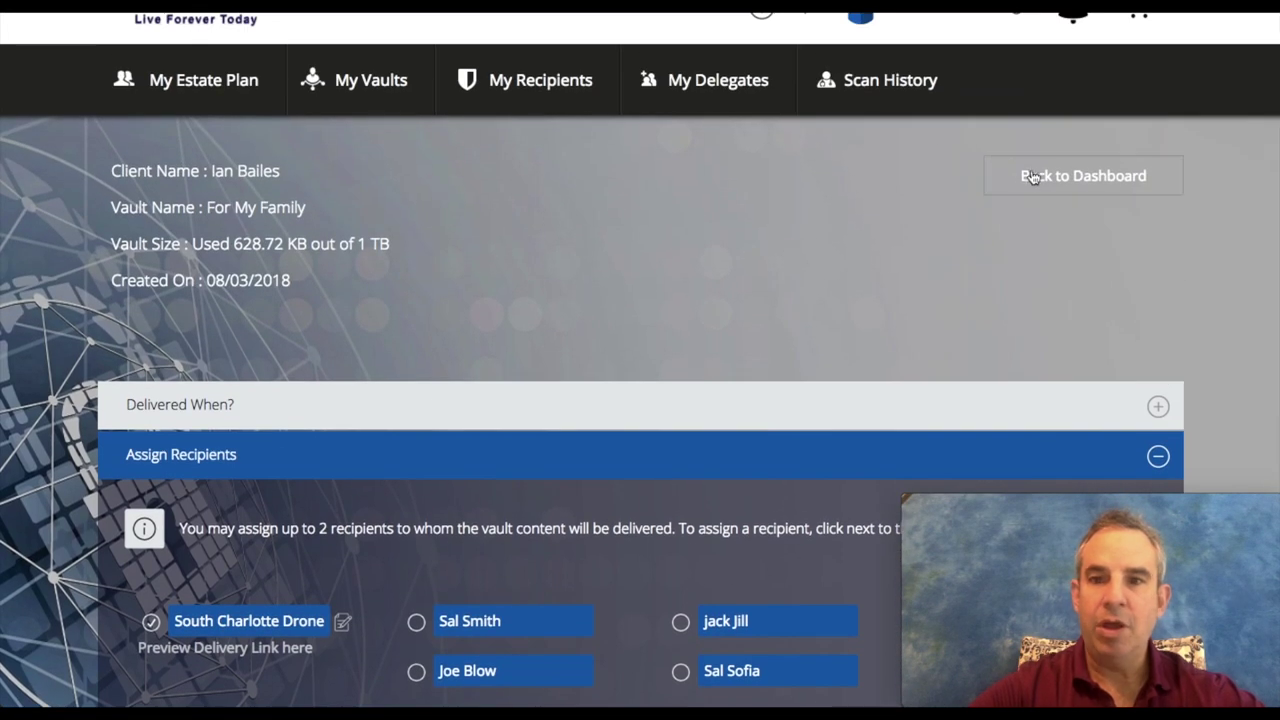
left_click(1051, 177)
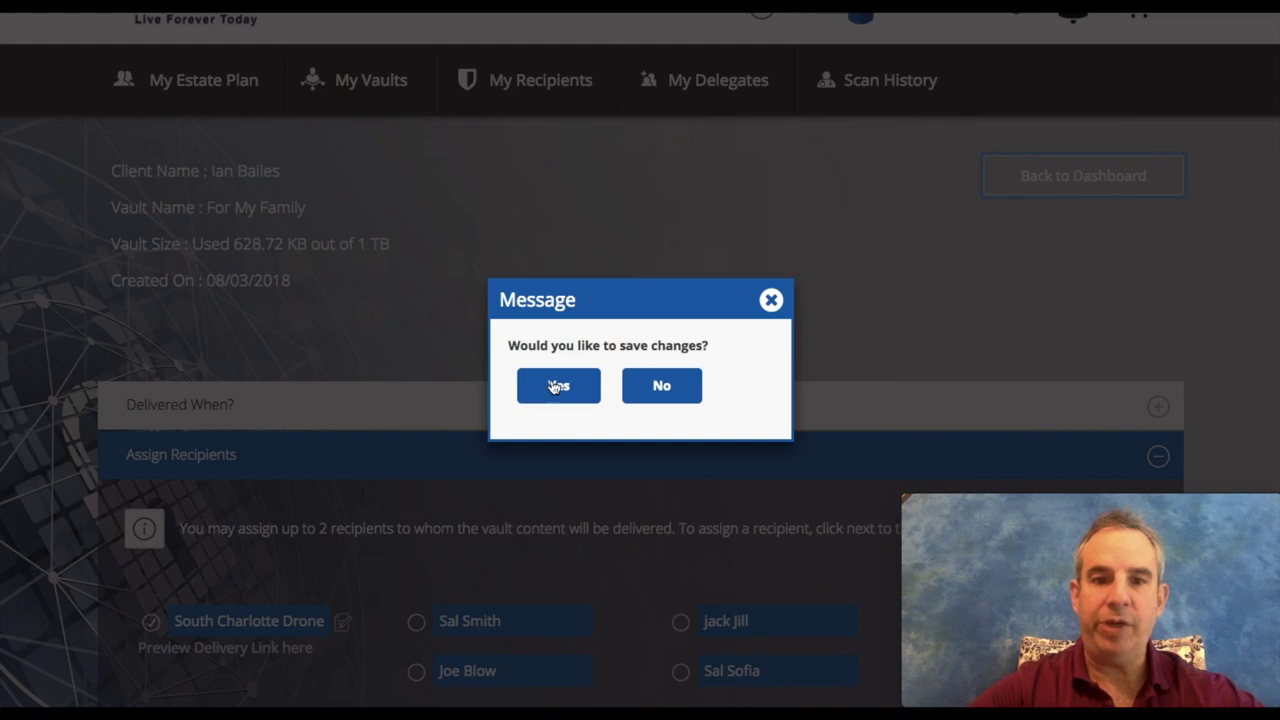
left_click(555, 386)
Step: Set and confirm the vault combination lock master passphrase with hint 're', then save
left_click(495, 245)
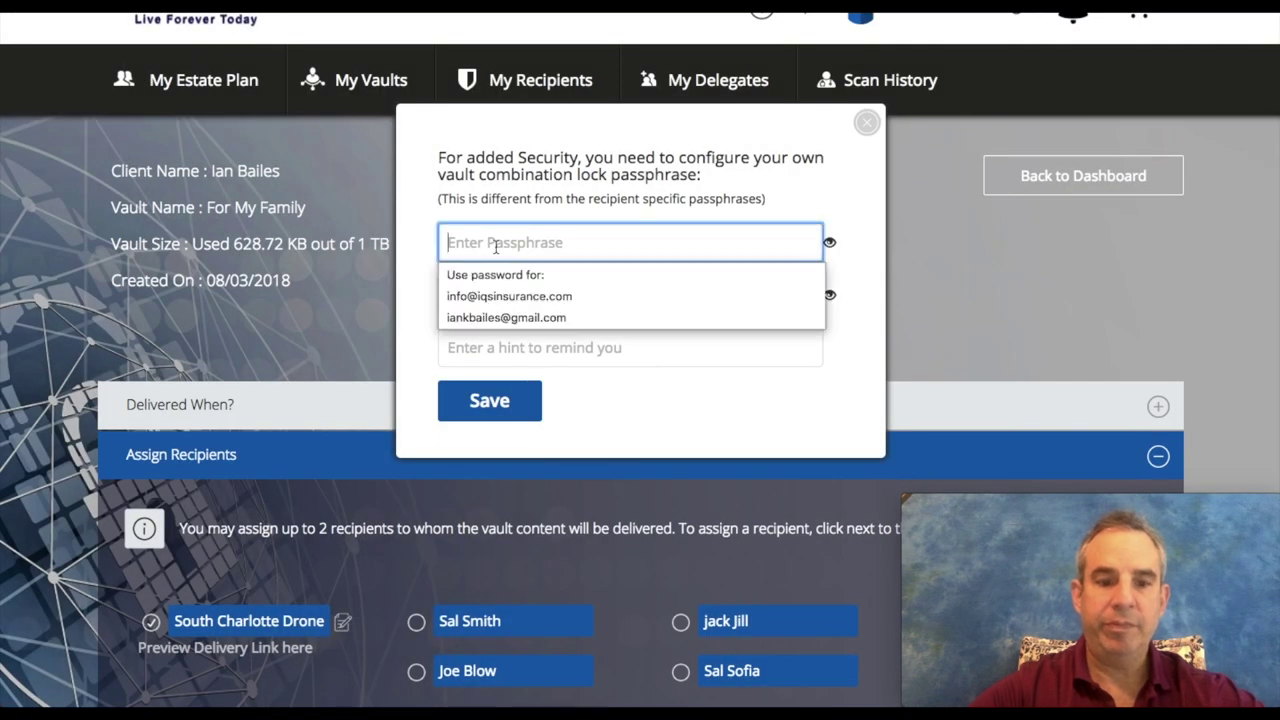
type("•••••••••")
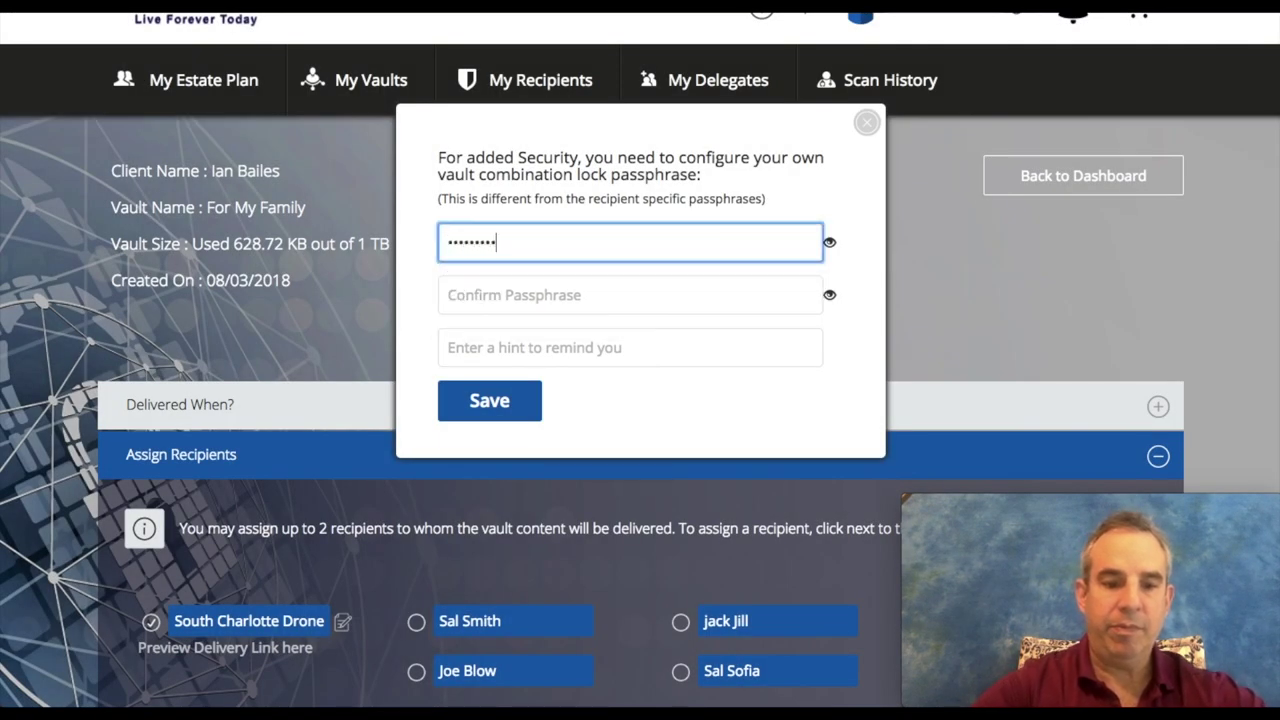
type("•••")
left_click(630, 294)
type("•••")
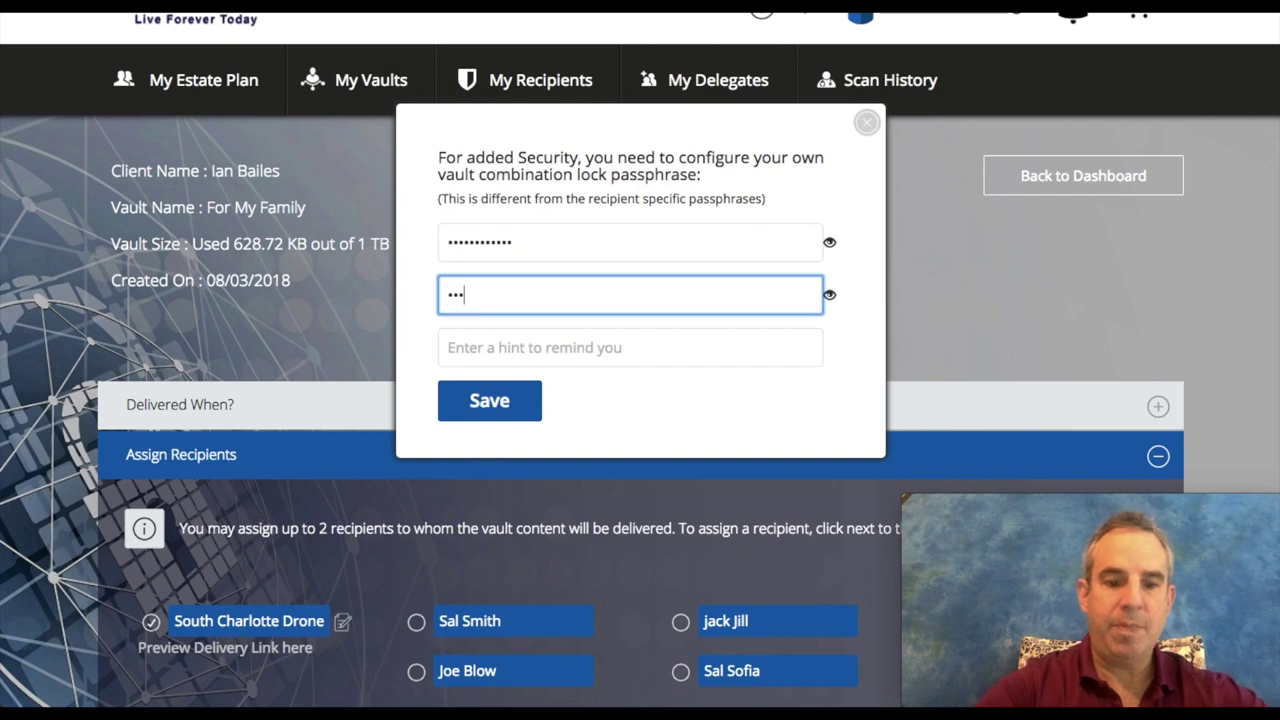
type("•••••••••")
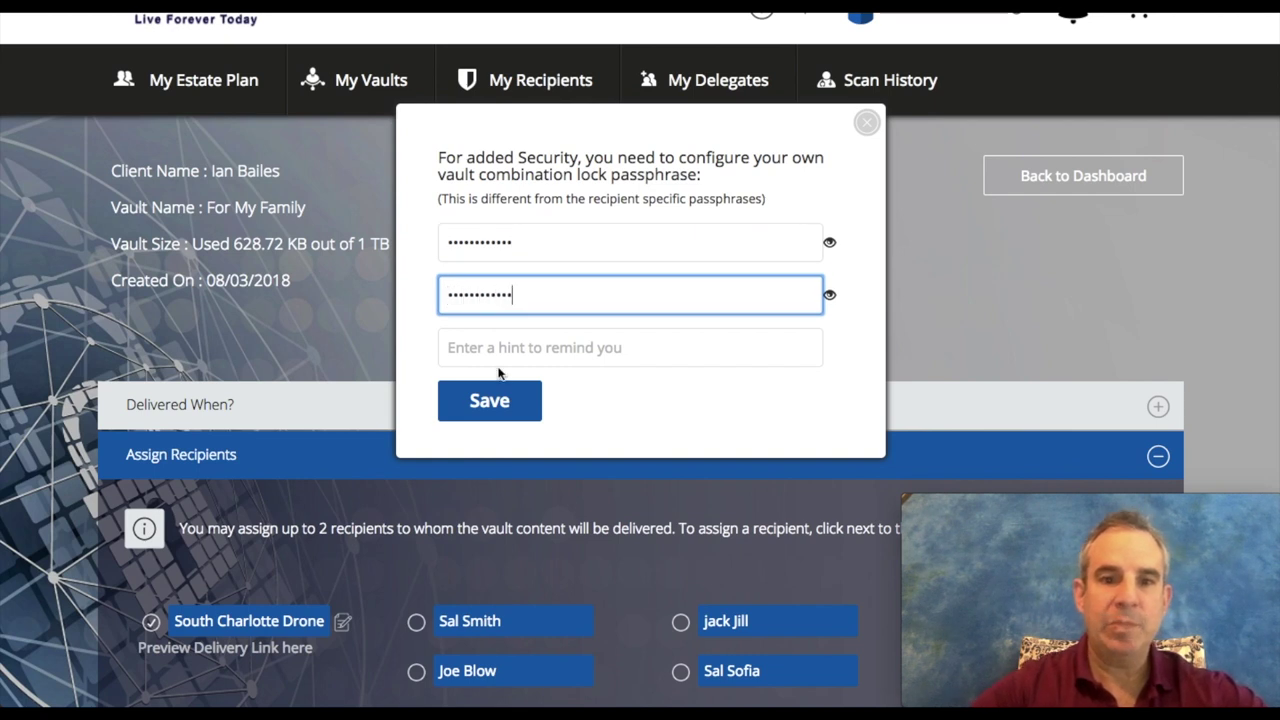
left_click(494, 350)
type("re")
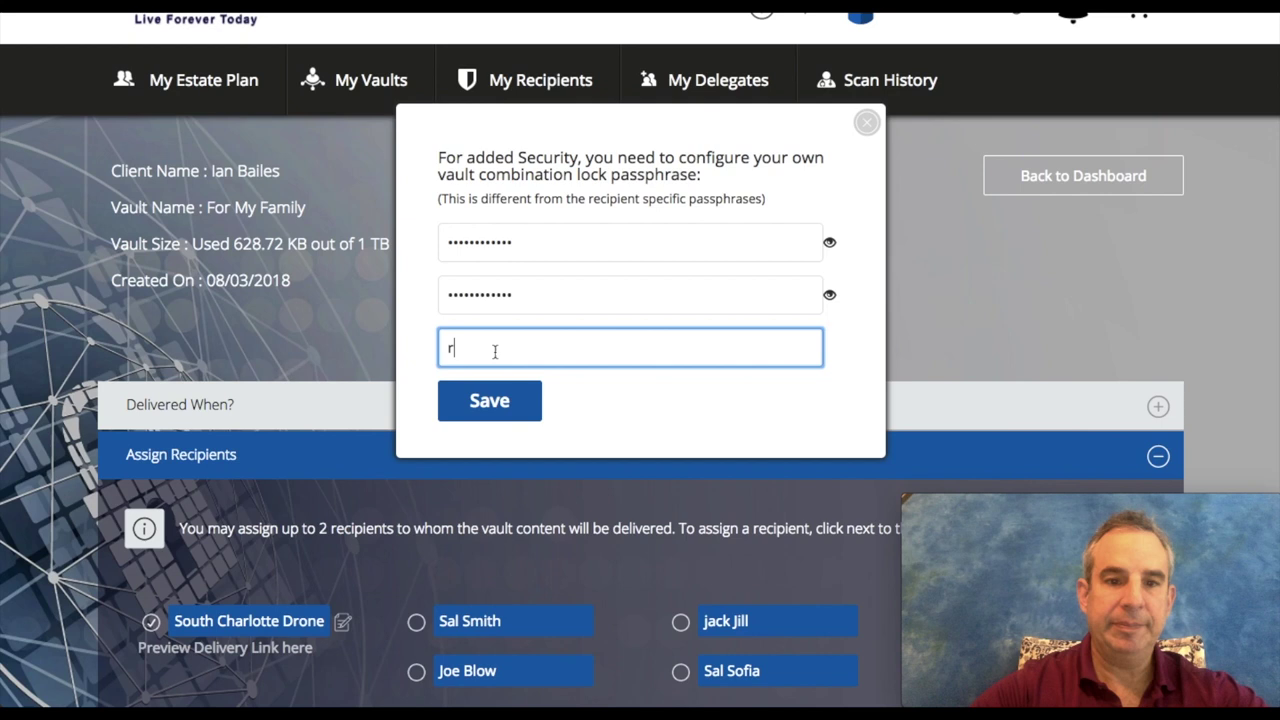
left_click(490, 399)
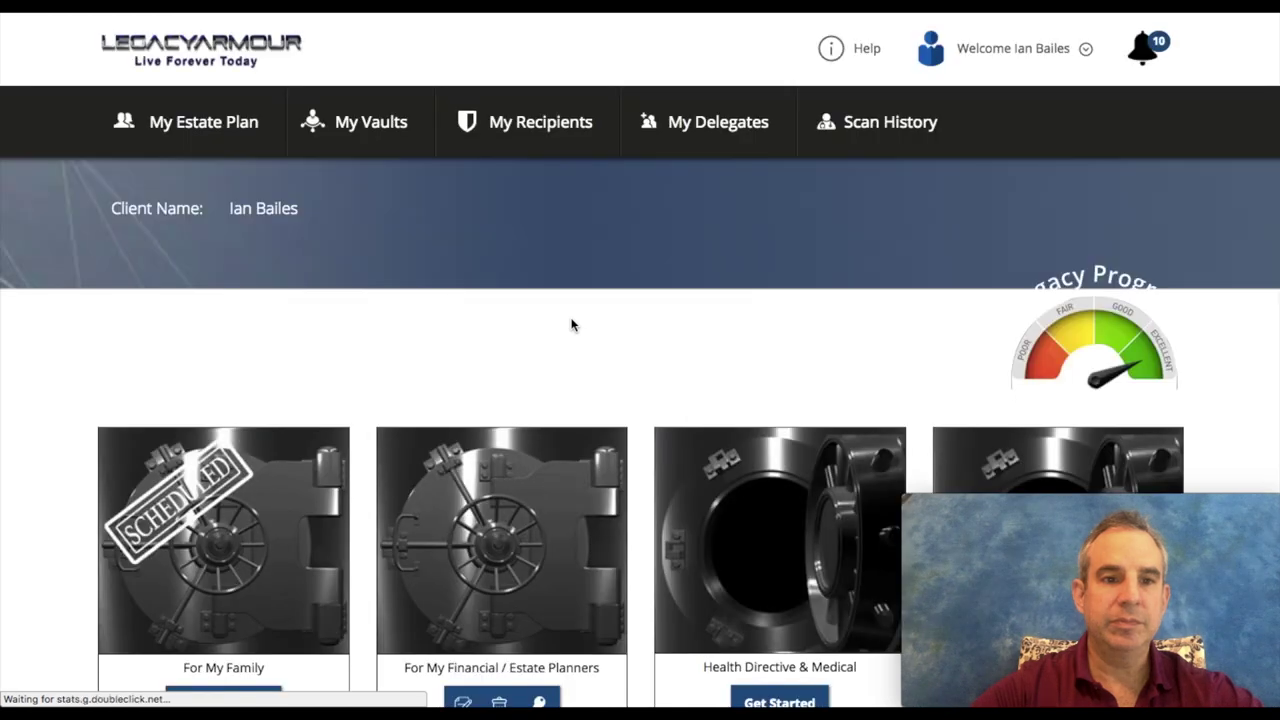
Step: Scroll down past Delivered Vaults and open the For My Family vault's unlock prompt
scroll(445, 380, "down", 3)
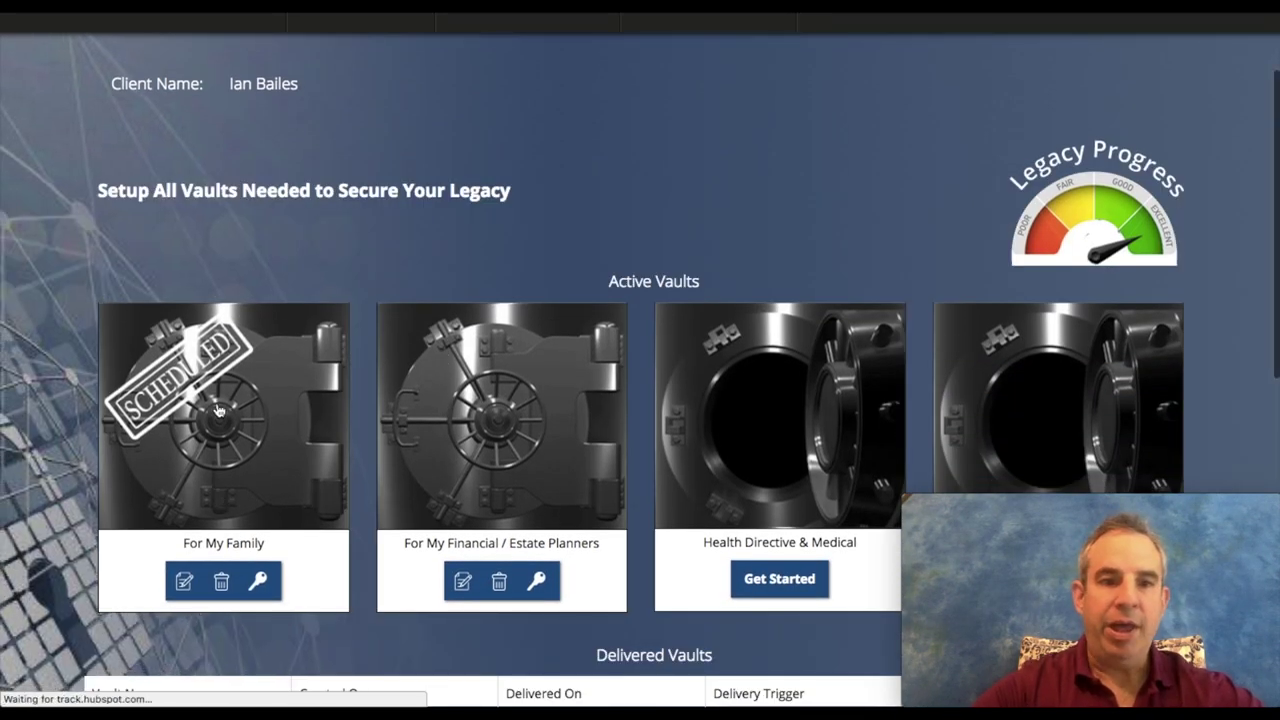
mouse_move(214, 406)
scroll(67, 392, "down", 2)
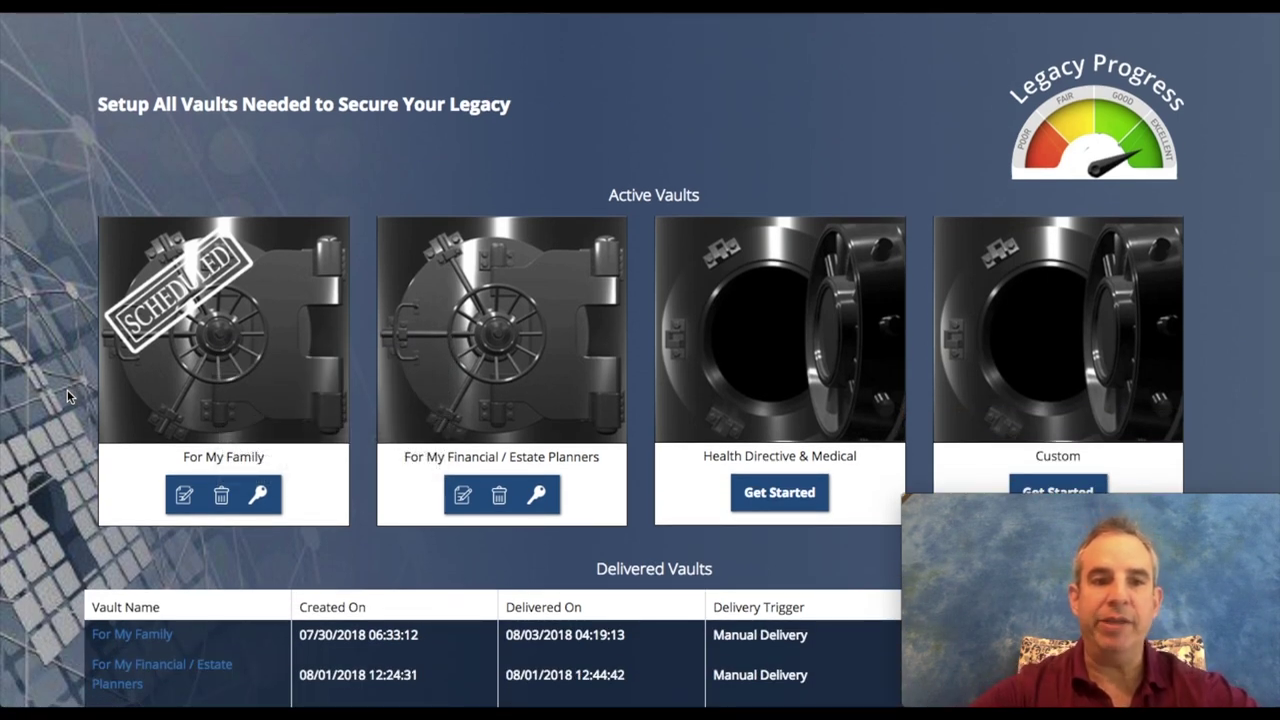
mouse_move(222, 259)
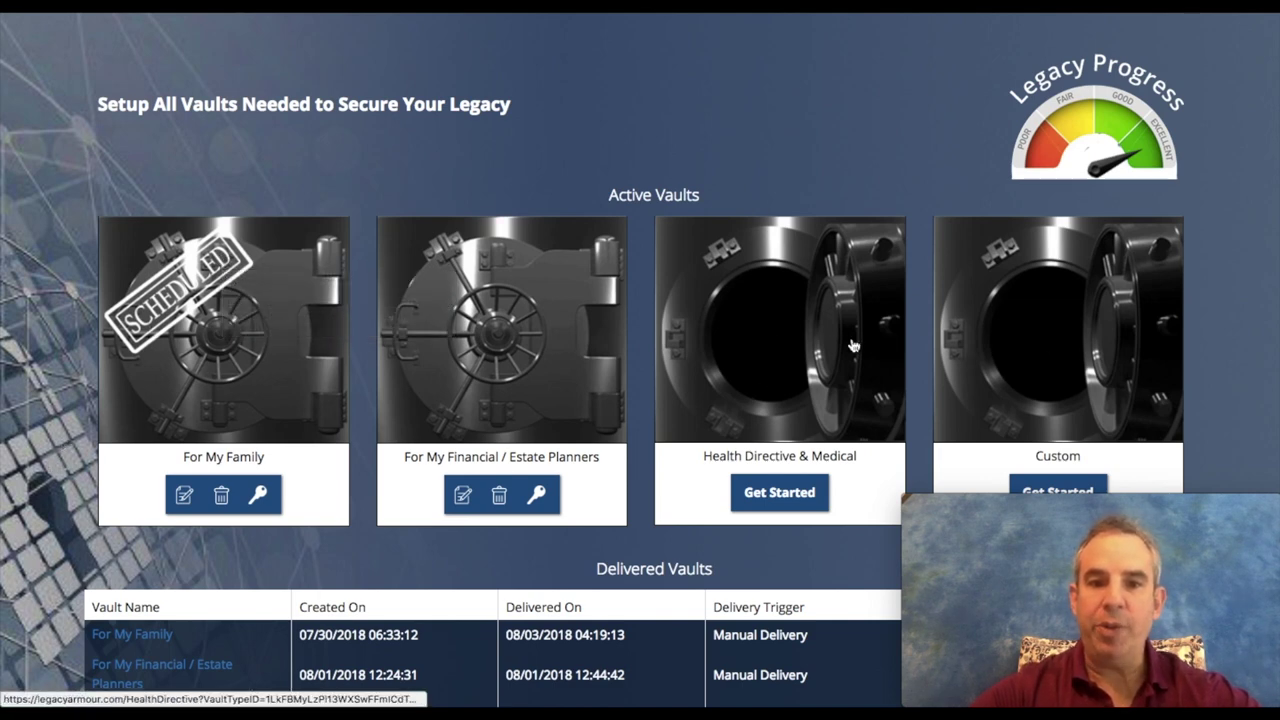
mouse_move(482, 343)
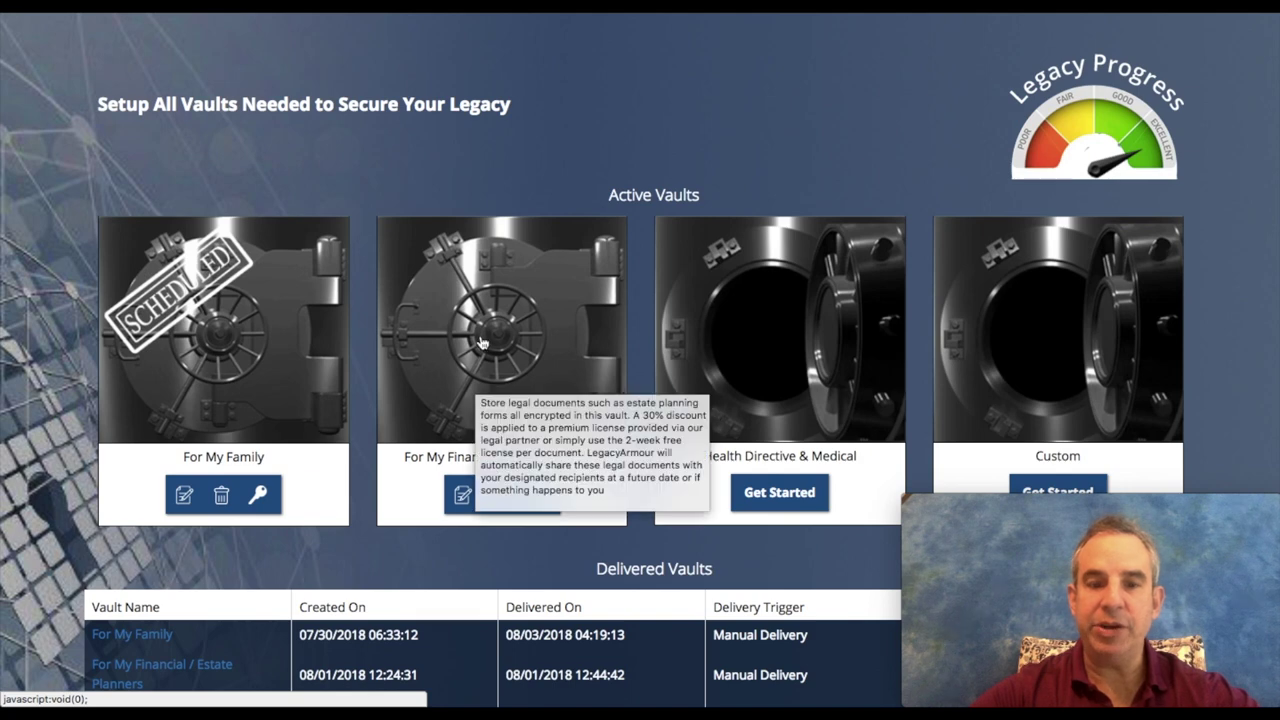
mouse_move(202, 360)
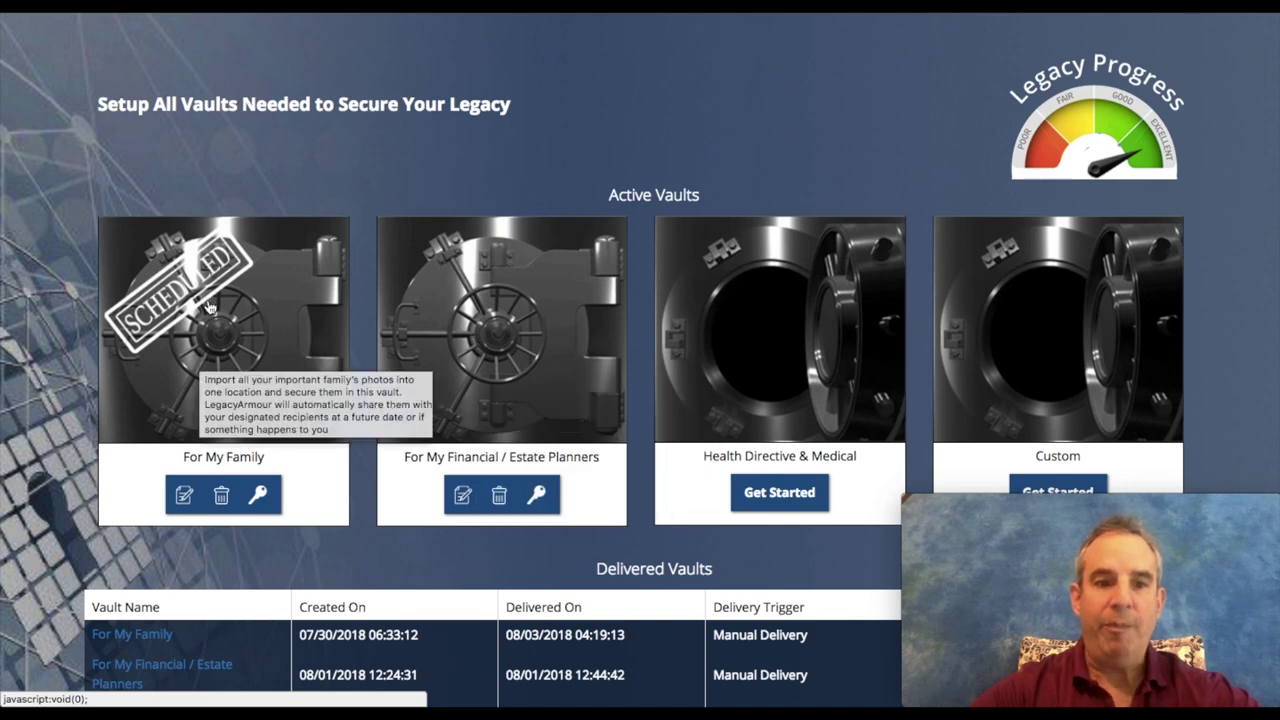
left_click(220, 318)
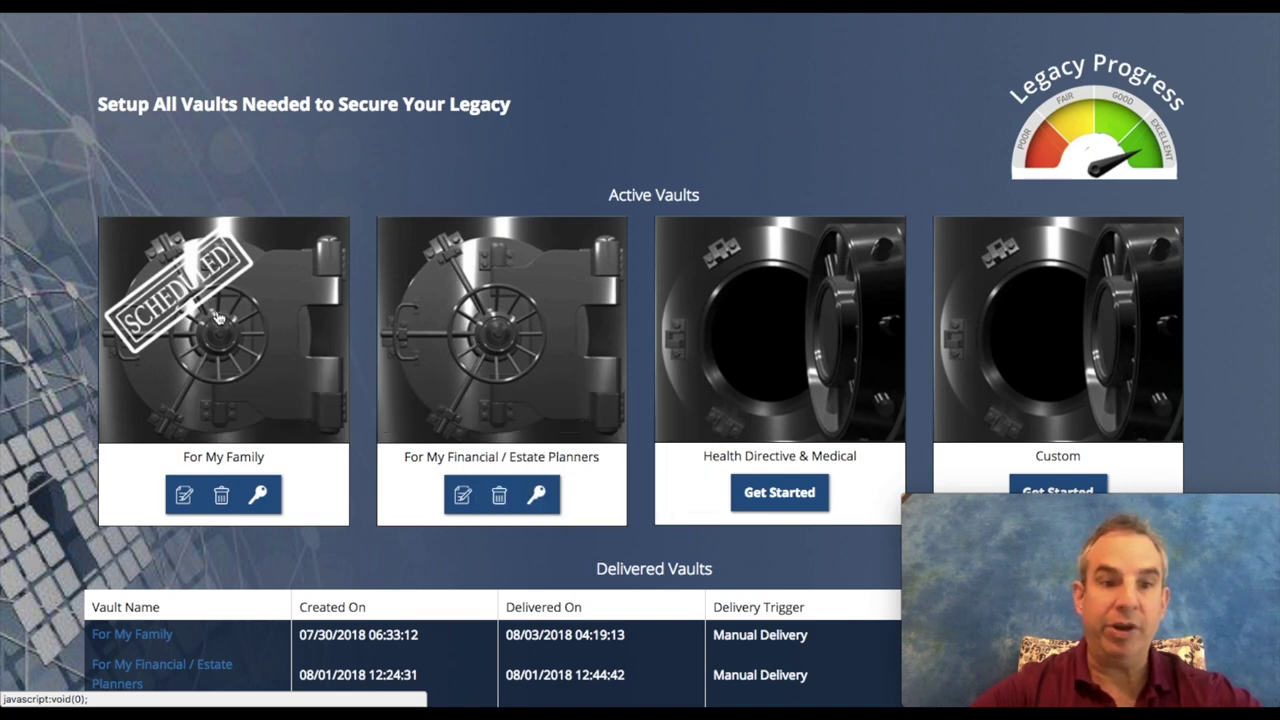
Step: Unlock the For My Family vault by submitting its passphrase
left_click(514, 198)
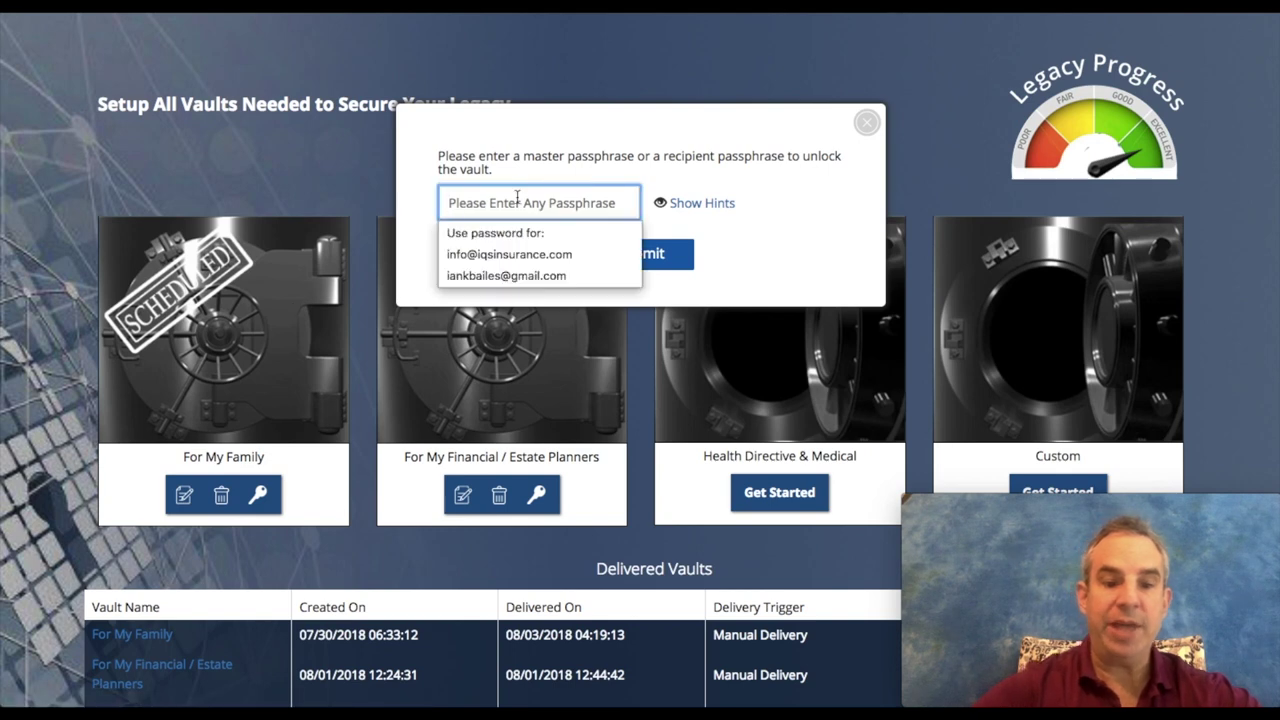
type("********")
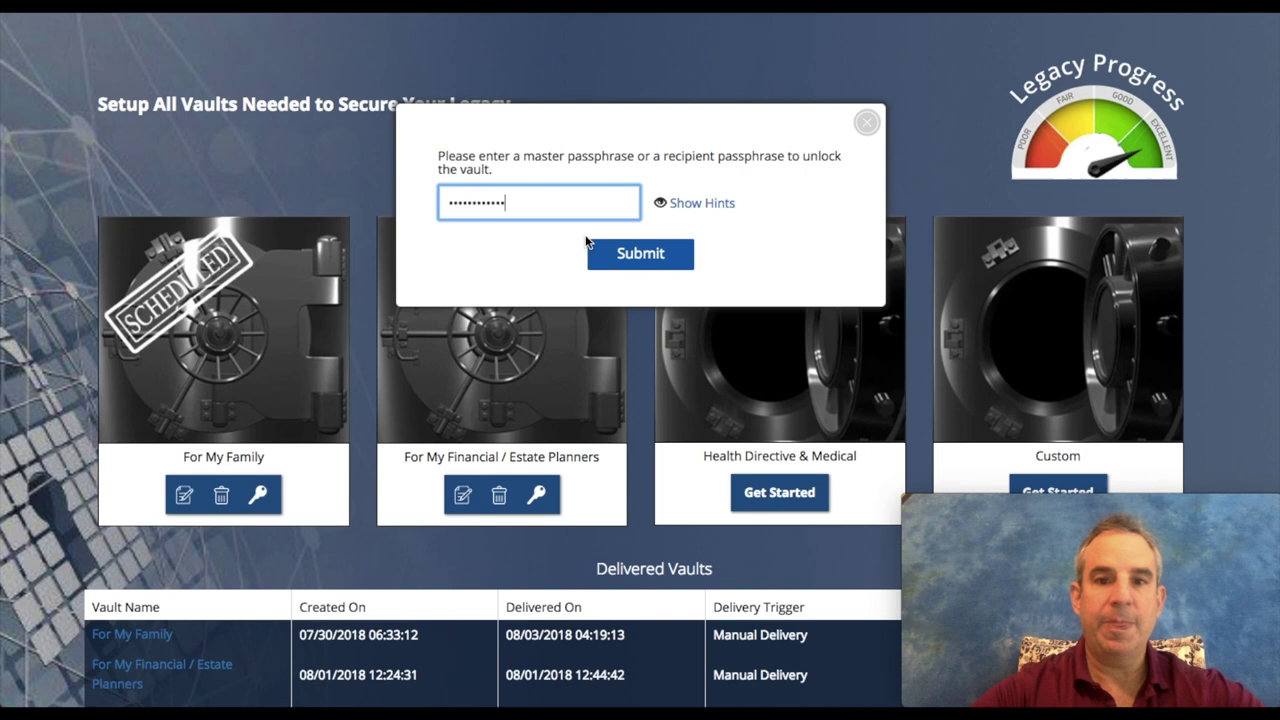
left_click(621, 252)
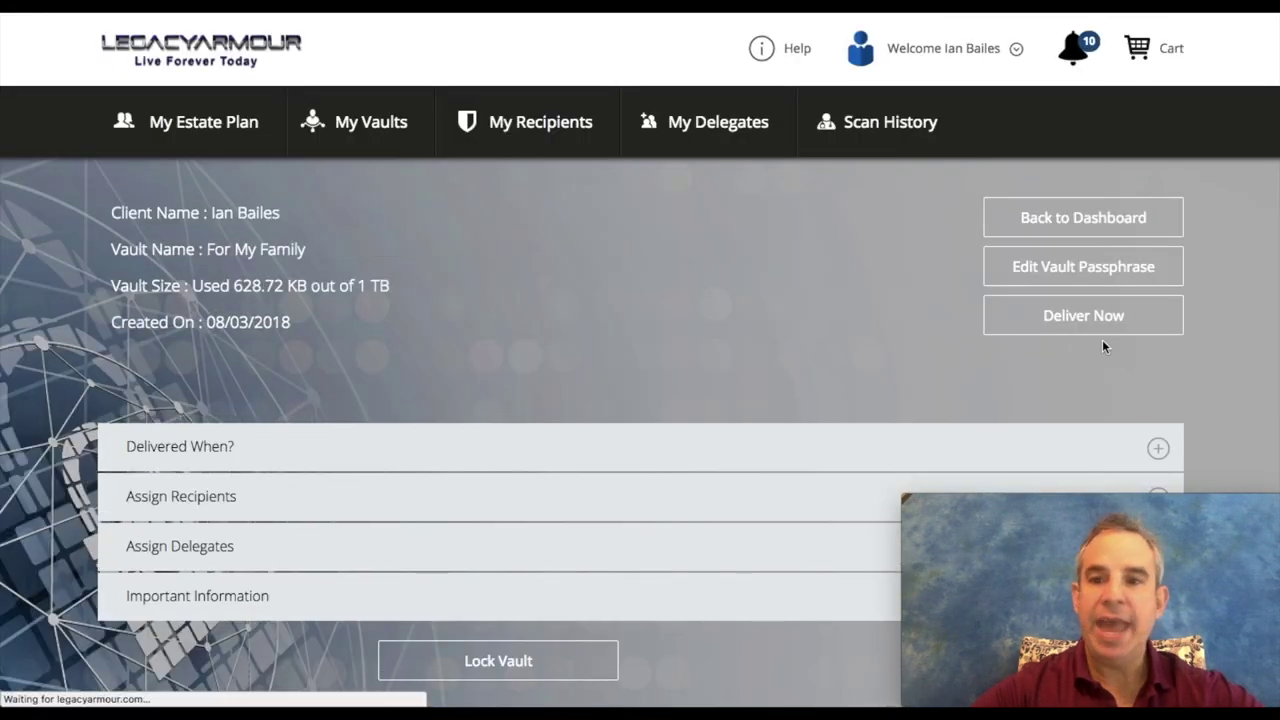
Step: Deliver the vault now, decline the browser's password saving, and acknowledge Vault Delivered
left_click(1071, 317)
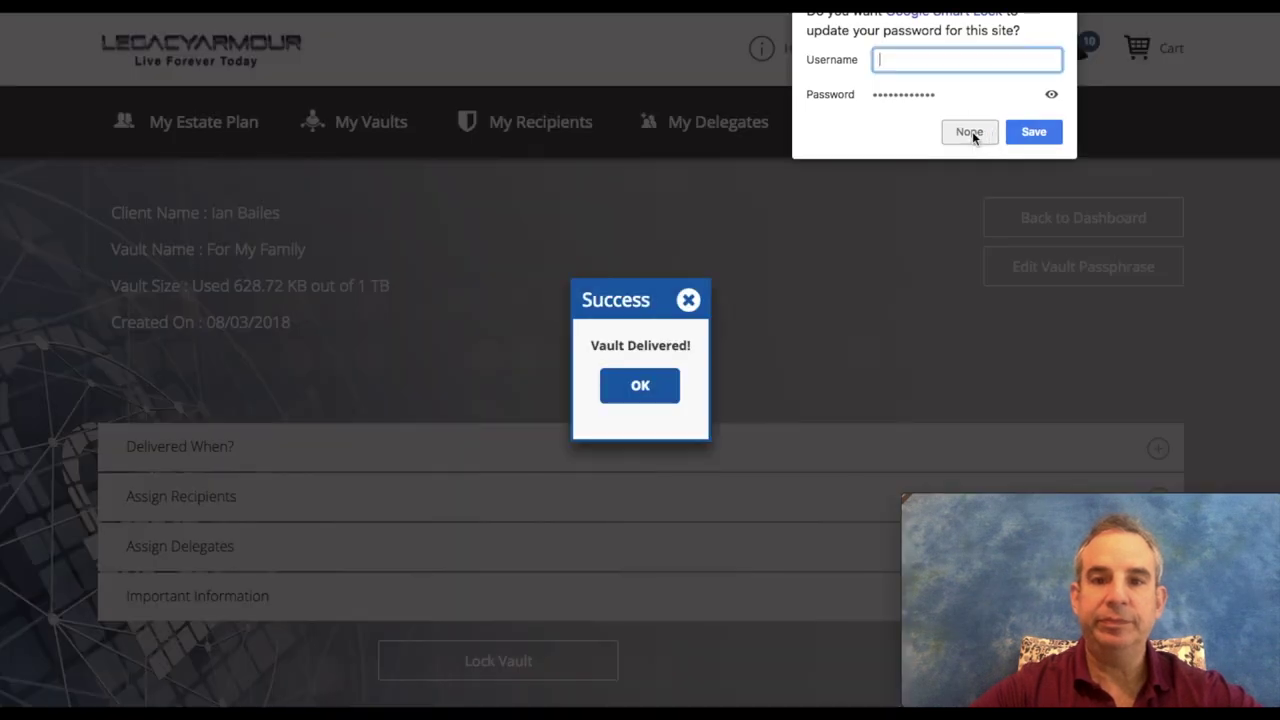
left_click(969, 131)
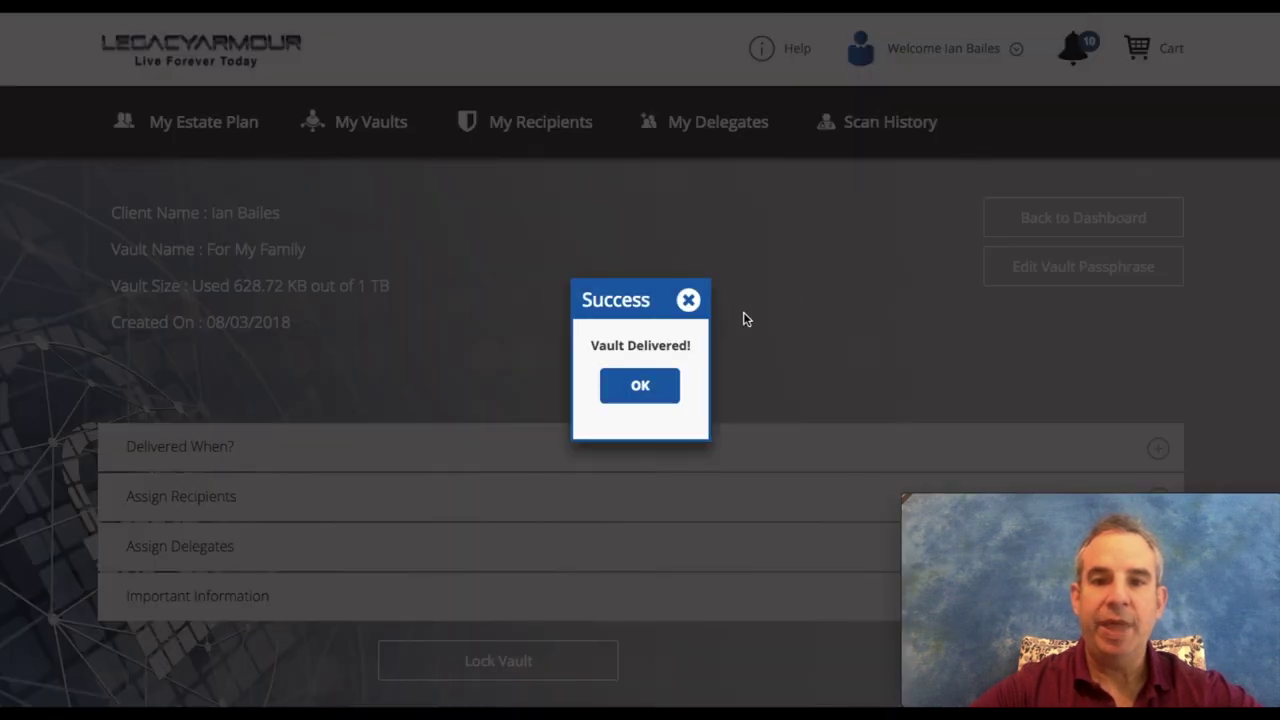
left_click(639, 389)
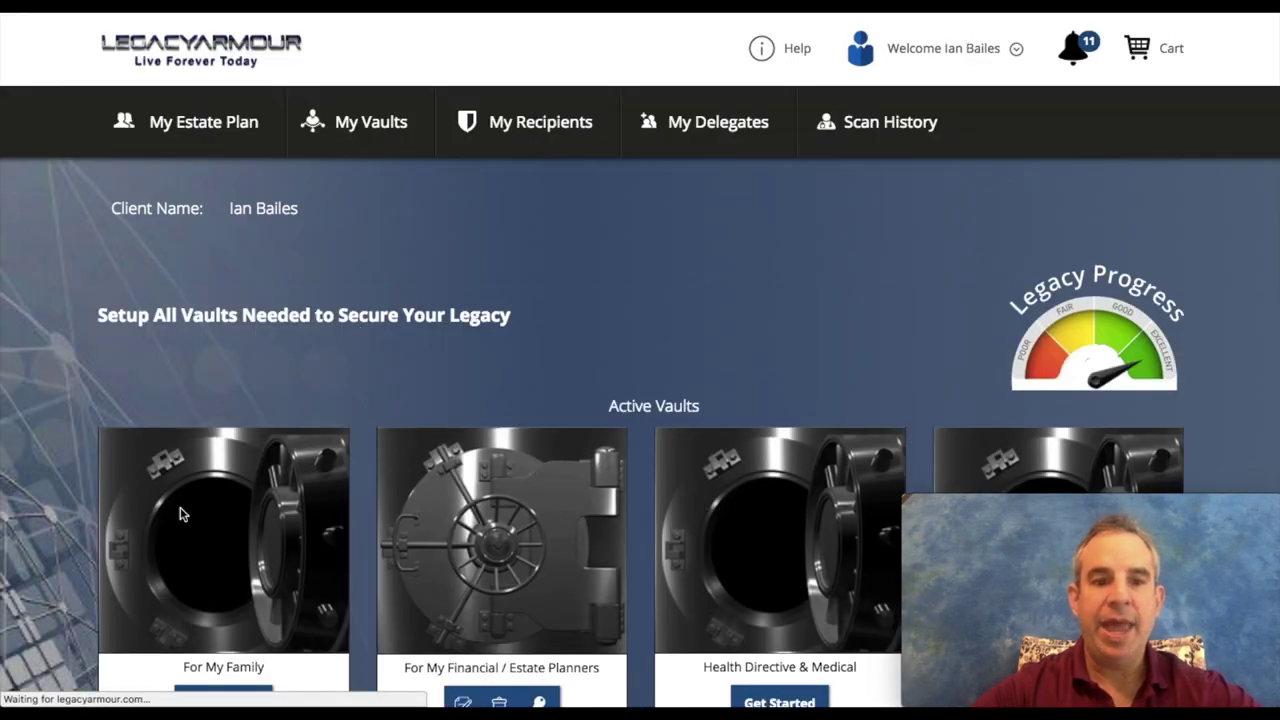
Step: Scroll to the Delivered Vaults table to find the new For My Family row, then return to the top
scroll(194, 514, "down", 3)
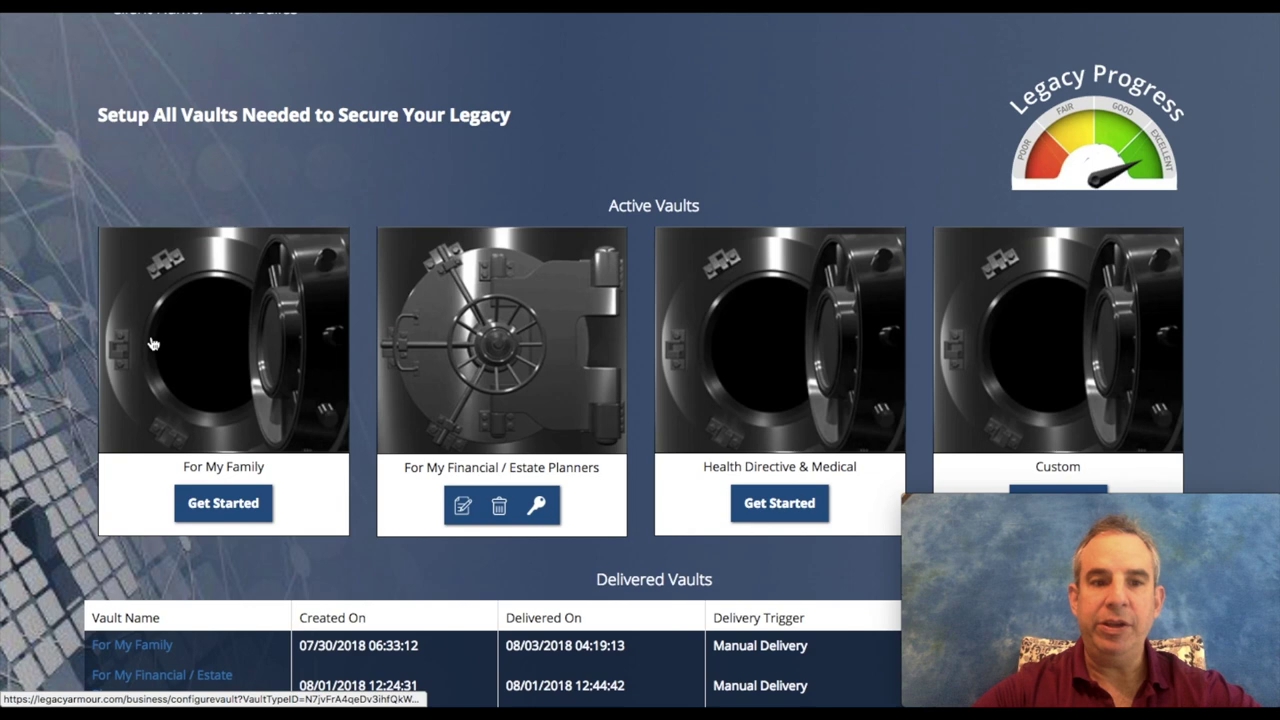
mouse_move(156, 357)
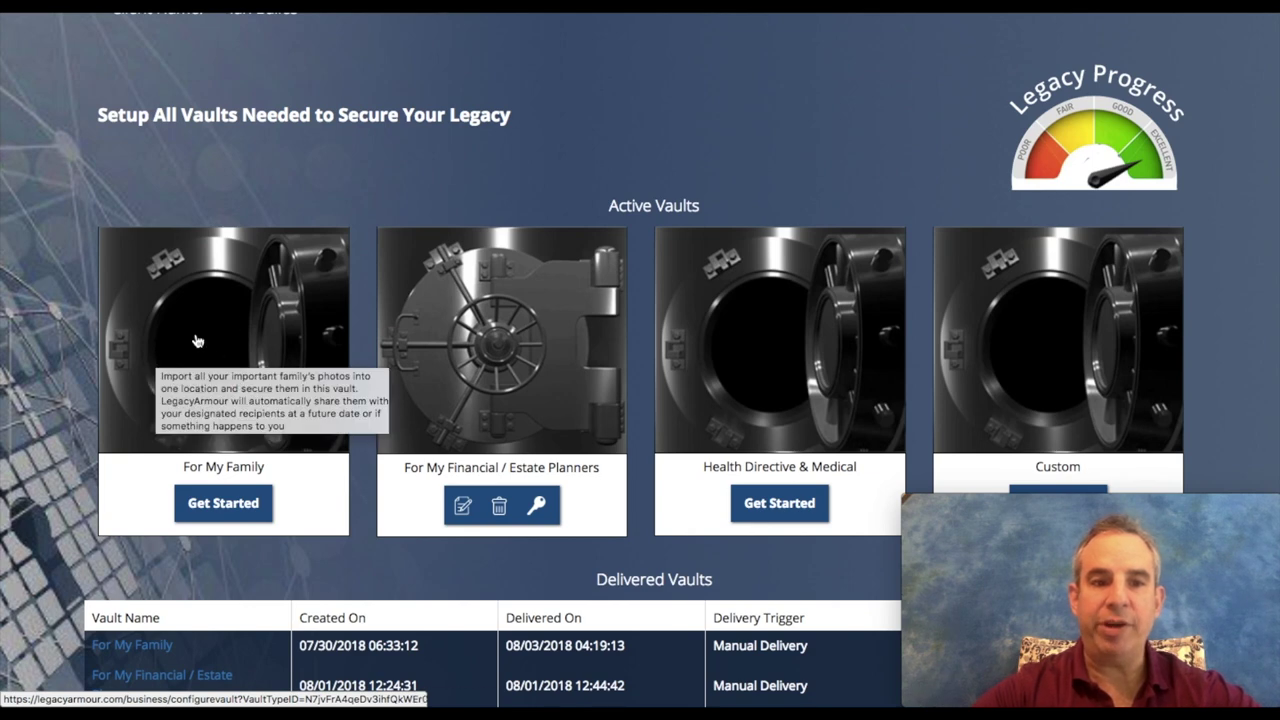
scroll(197, 342, "down", 4)
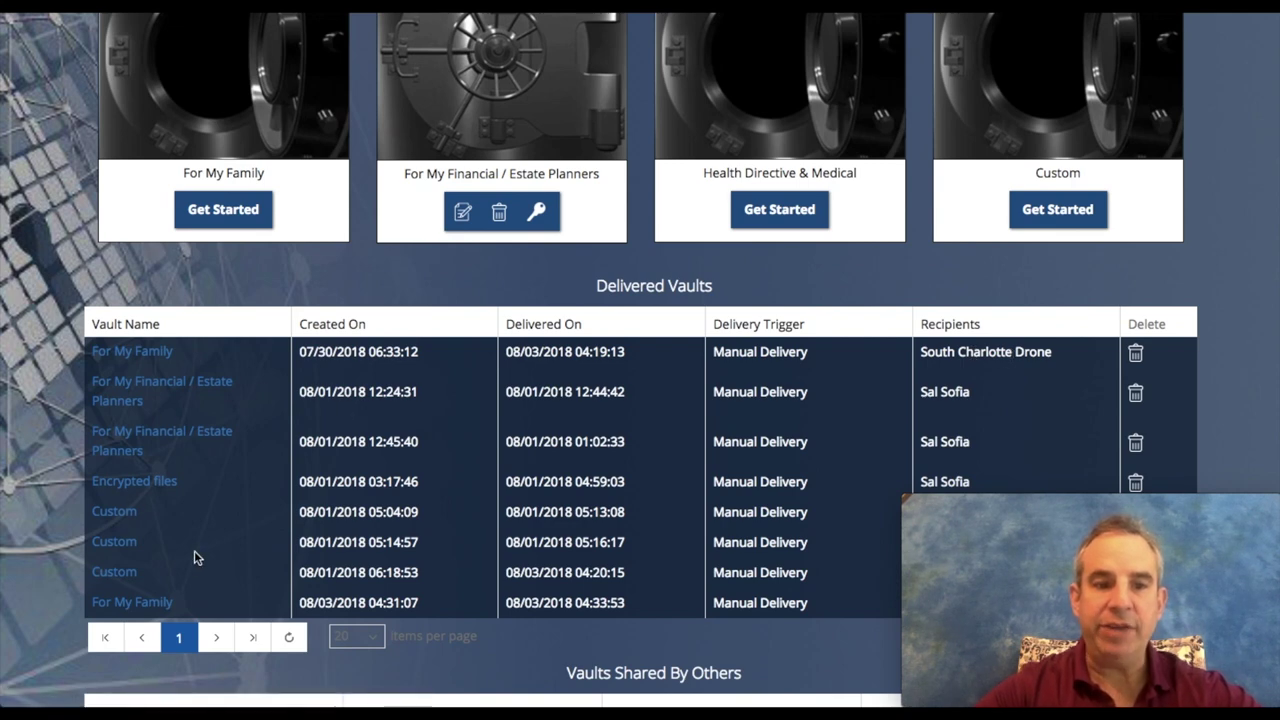
scroll(58, 358, "up", 3)
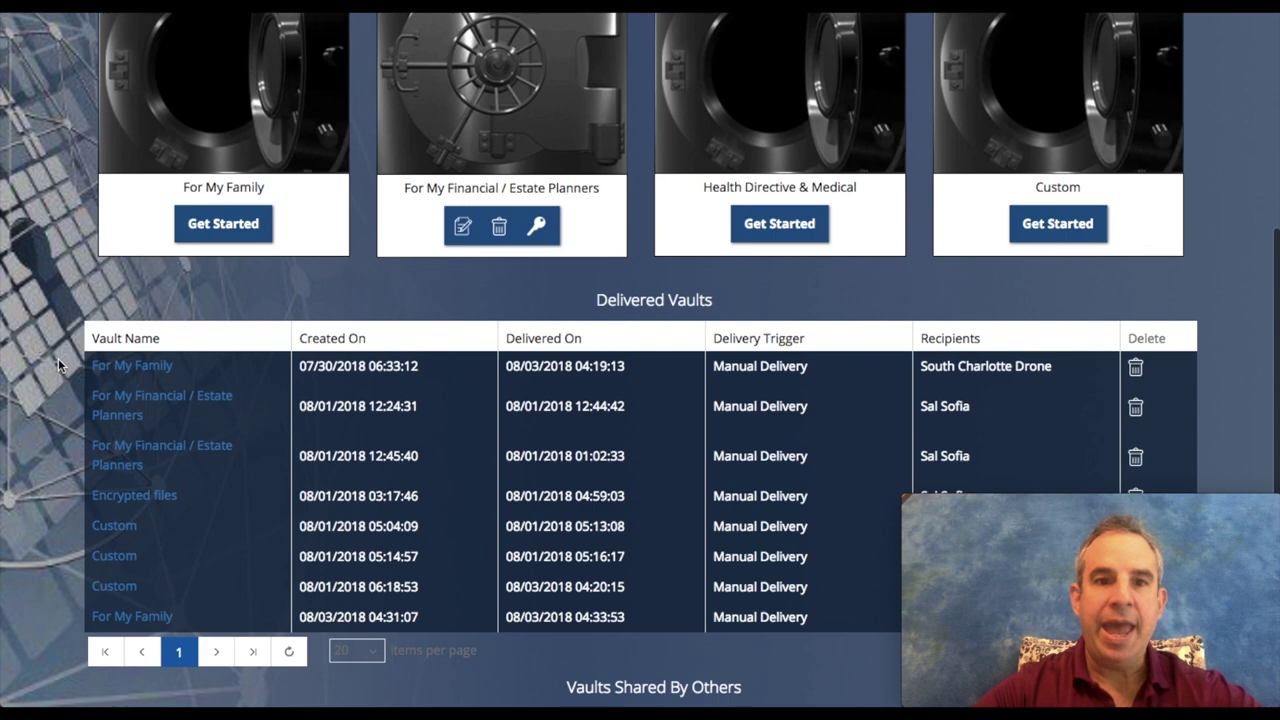
scroll(58, 362, "up", 2)
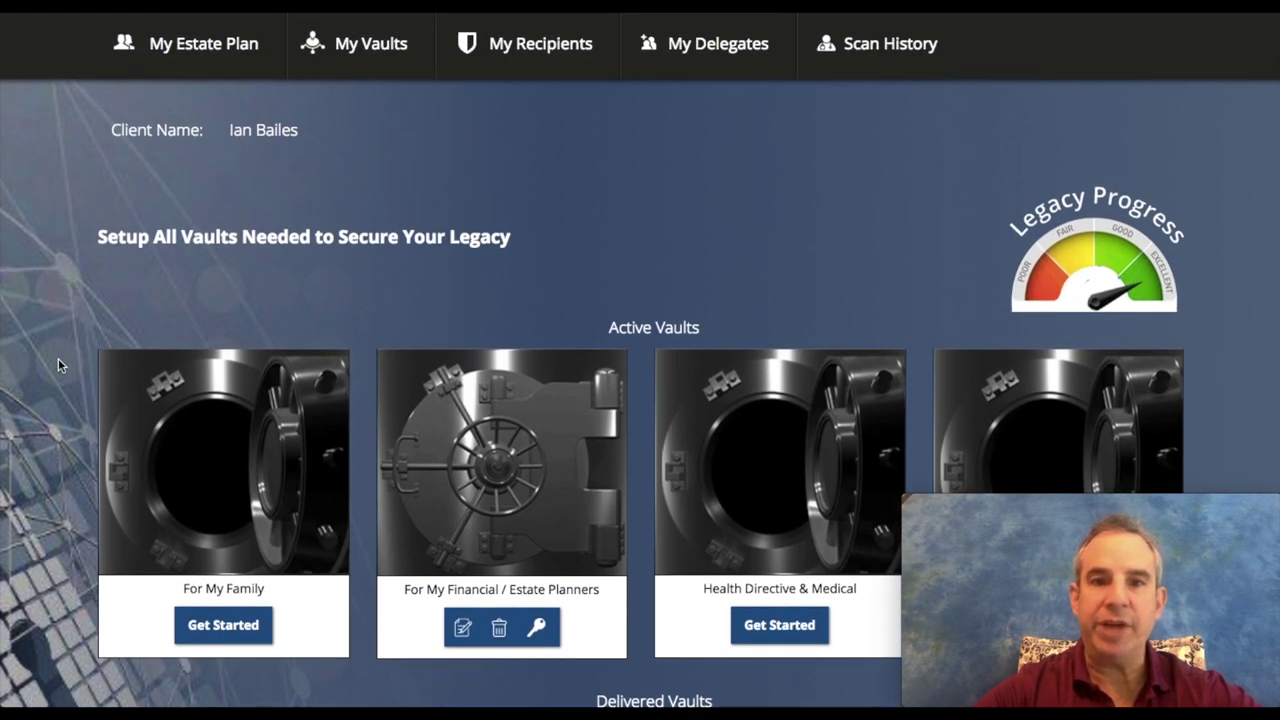
scroll(58, 362, "up", 1)
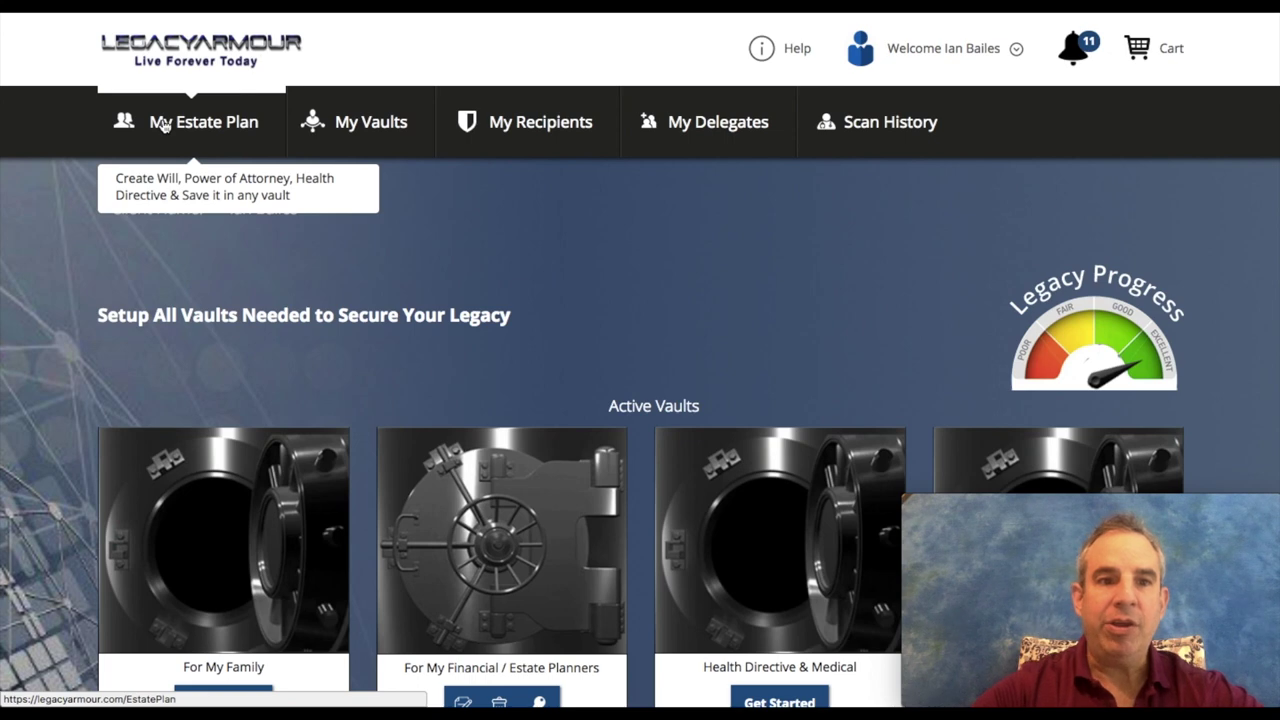
Step: Browse the Last Will, Power of Attorney and Living Will options under My Estate Plan, then return to My Vaults
left_click(163, 122)
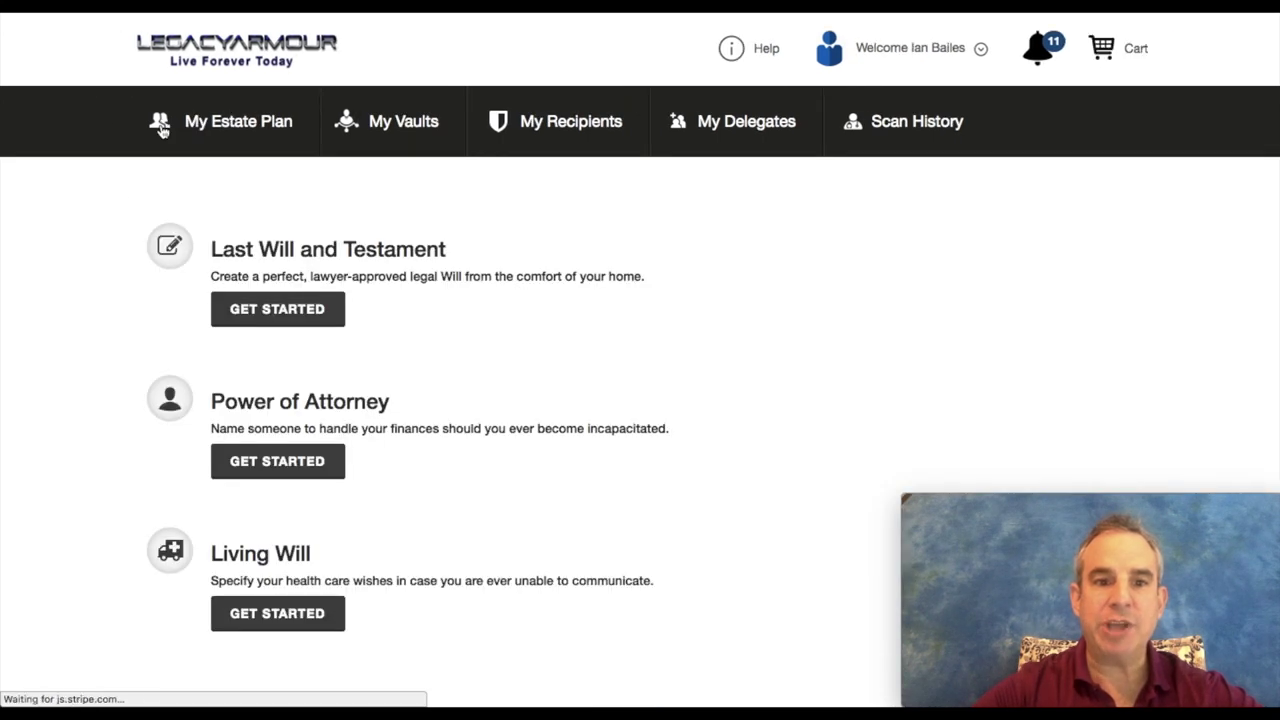
scroll(94, 357, "down", 1)
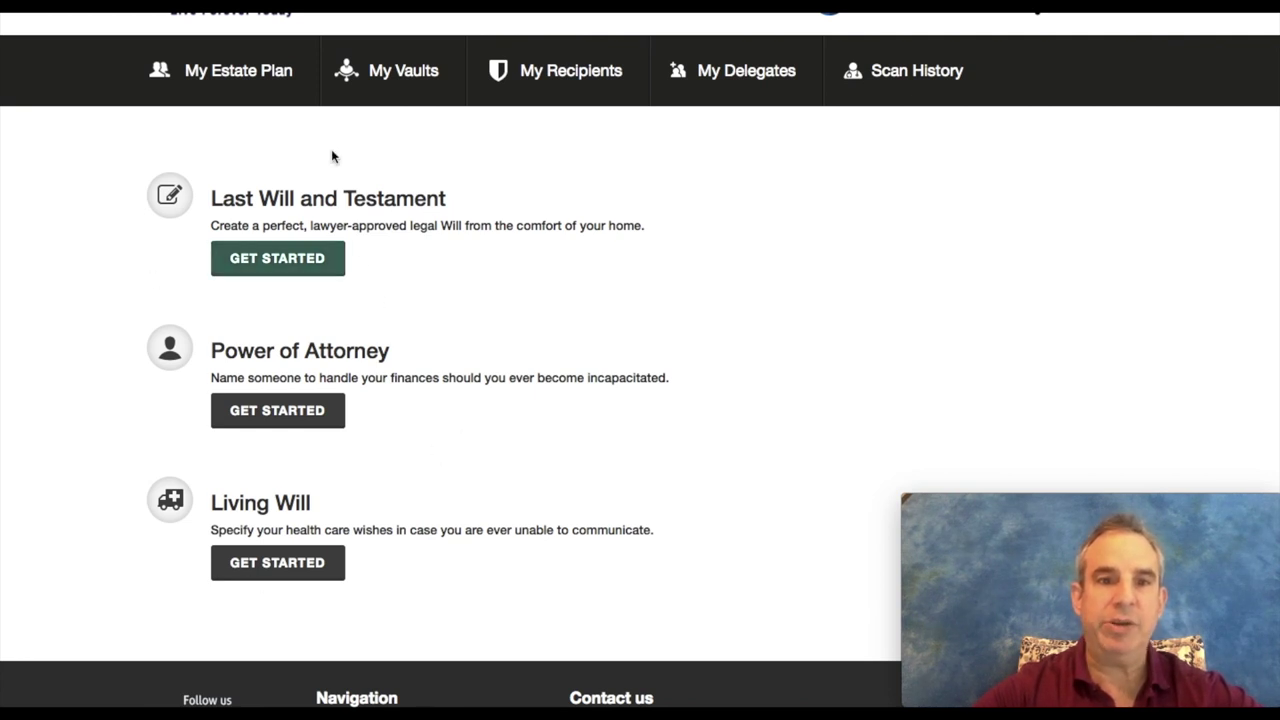
scroll(387, 178, "up", 1)
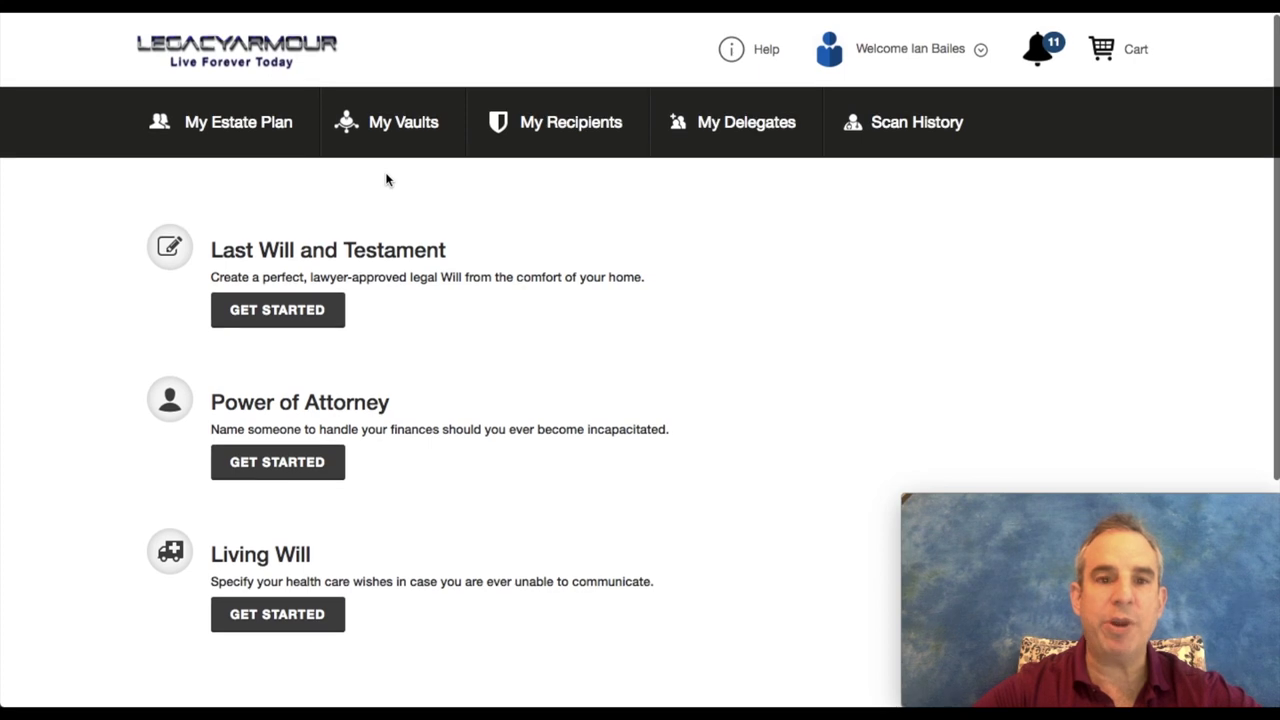
left_click(408, 125)
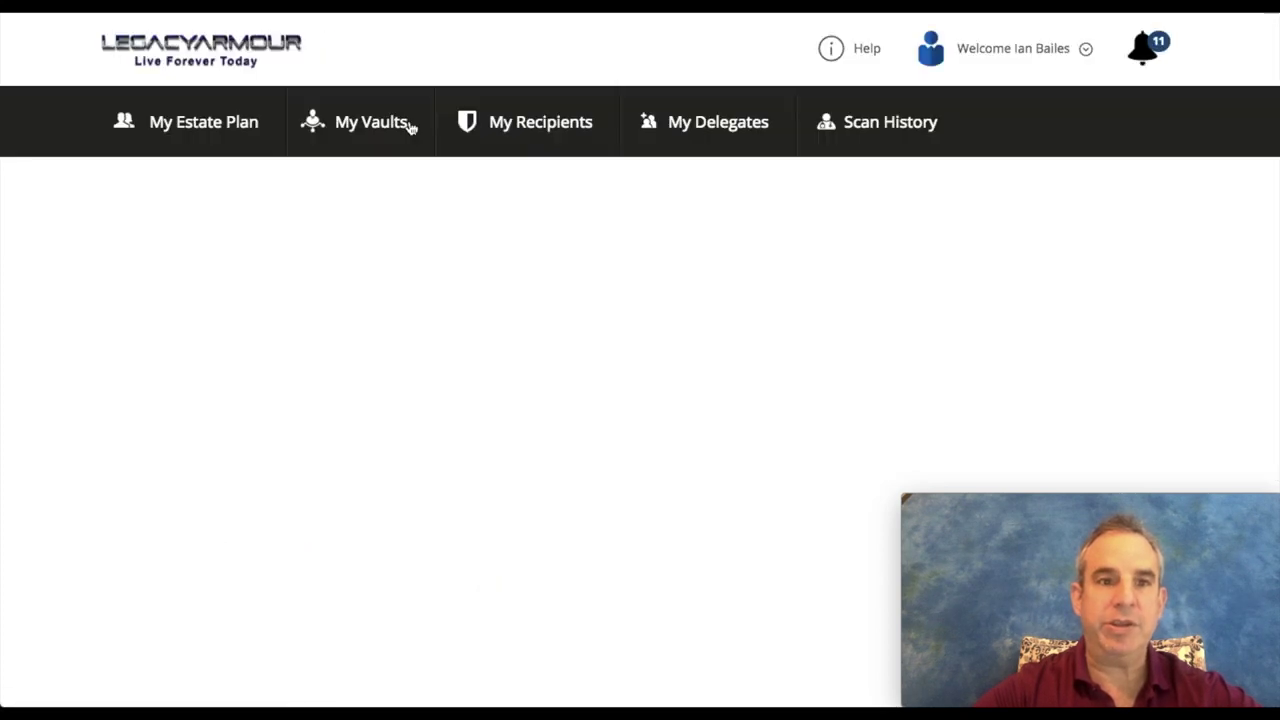